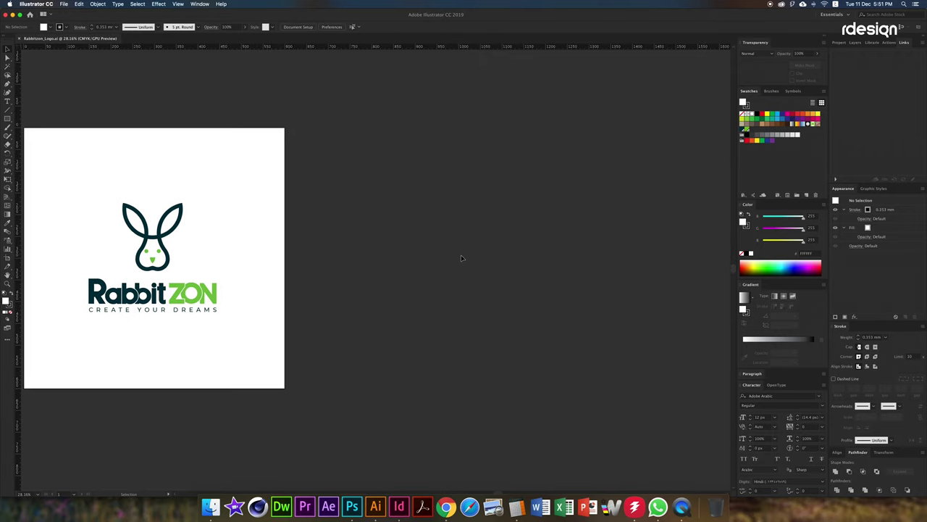
- Add a second 80 × 55 mm card artboard right beside the logo
{"action": "key", "text": "shift+o"}
{"action": "left_click_drag", "start_coordinate": [387, 186], "coordinate": [568, 303]}
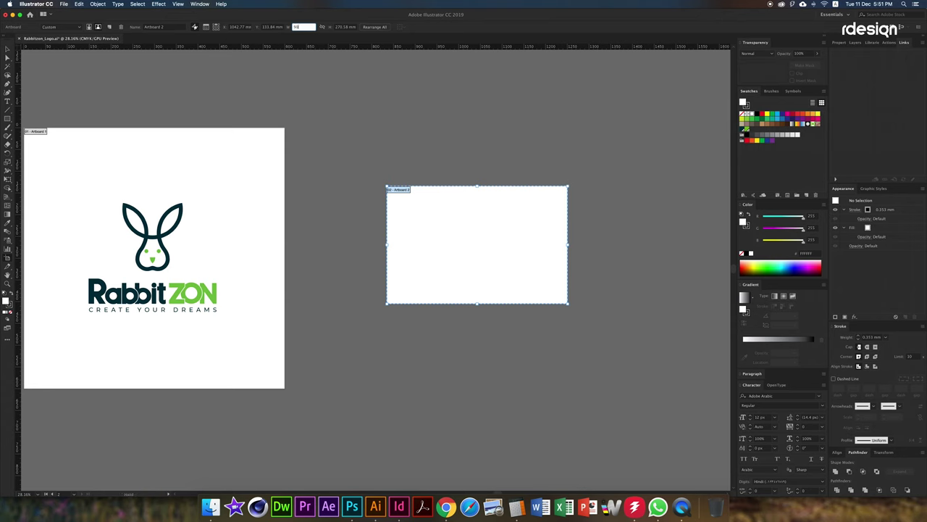
{"action": "key", "text": "Tab"}
{"action": "type", "text": "55"}
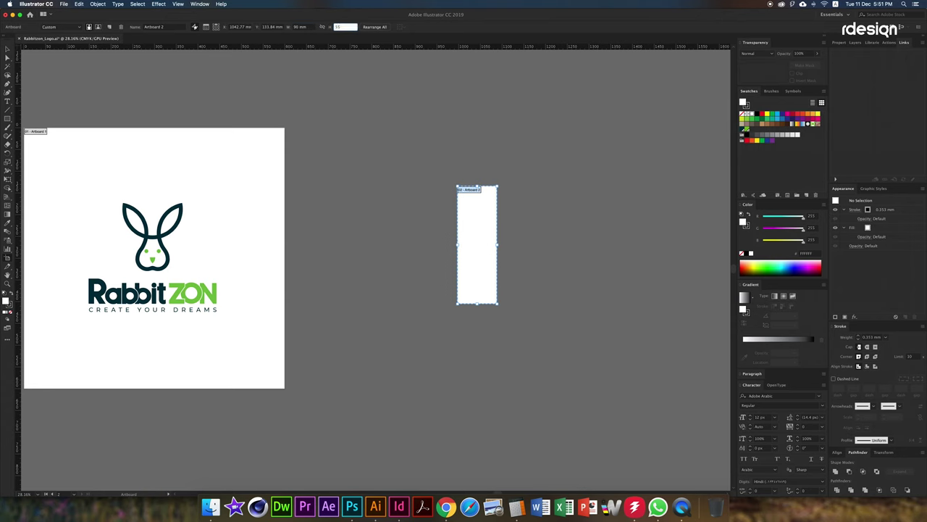
{"action": "key", "text": "Return"}
{"action": "left_click_drag", "start_coordinate": [476, 196], "coordinate": [402, 268]}
{"action": "key", "text": "Escape"}
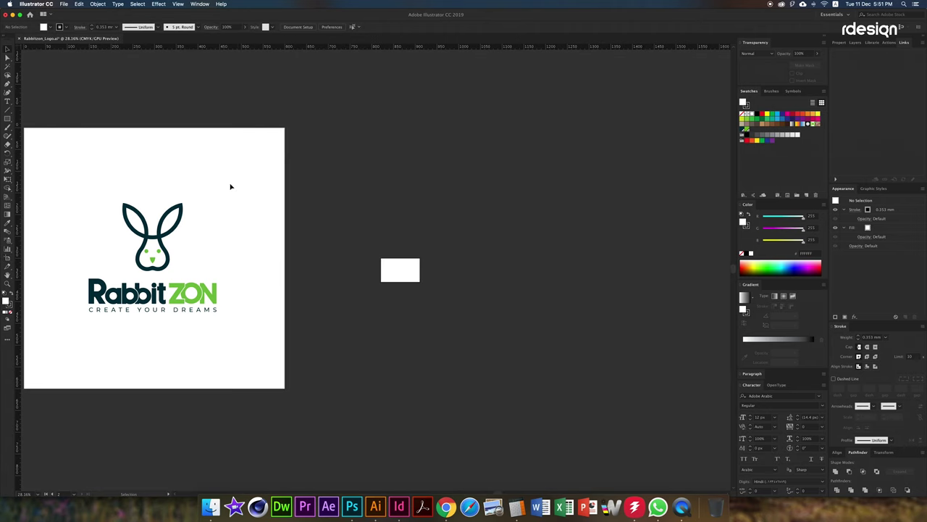
- Place a copy of the RabbitZON logo beside the new artboard, scaled to width 50
{"action": "left_click_drag", "start_coordinate": [231, 187], "coordinate": [103, 325]}
{"action": "left_click_drag", "start_coordinate": [176, 297], "coordinate": [508, 348]}
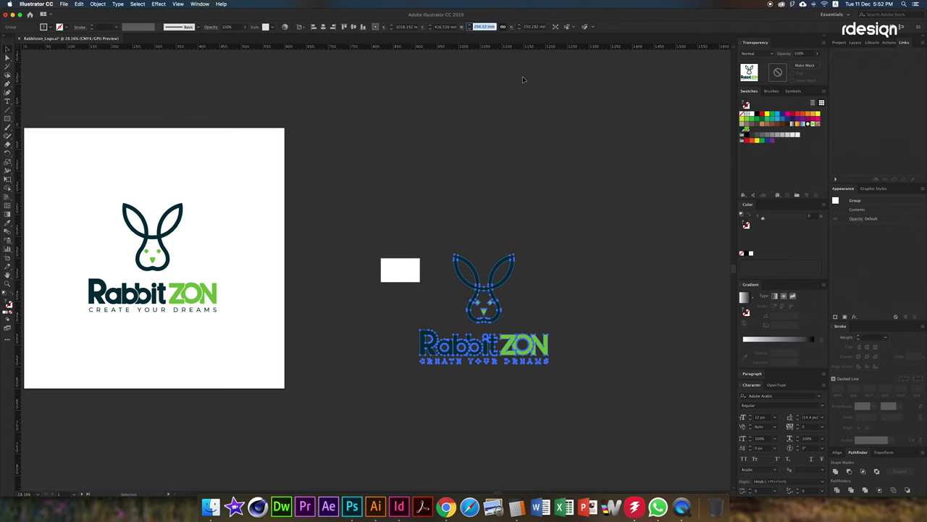
{"action": "type", "text": "50"}
{"action": "key", "text": "Return"}
- Move the logo copy onto the new card artboard
{"action": "scroll", "coordinate": [447, 298], "scroll_direction": "up", "scroll_amount": 5}
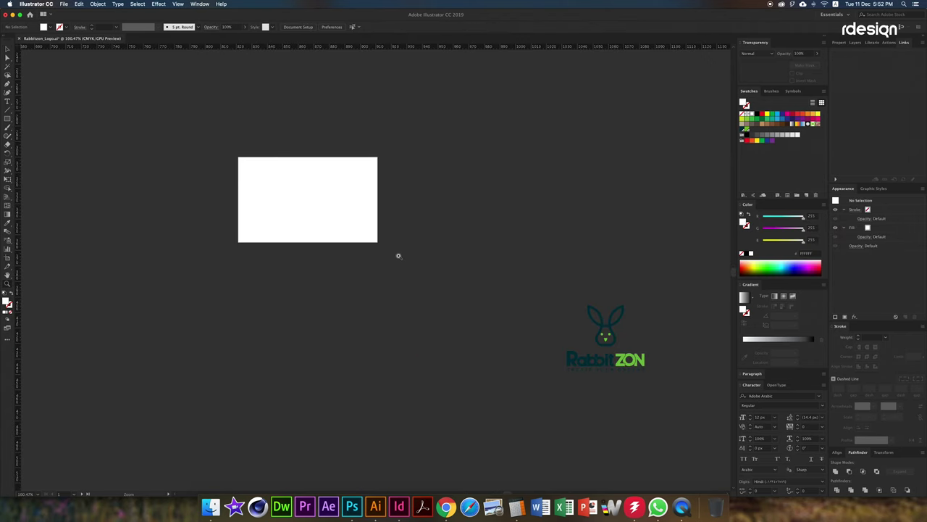
{"action": "scroll", "coordinate": [410, 233], "scroll_direction": "up", "scroll_amount": 4}
{"action": "left_click_drag", "start_coordinate": [410, 233], "coordinate": [498, 247]}
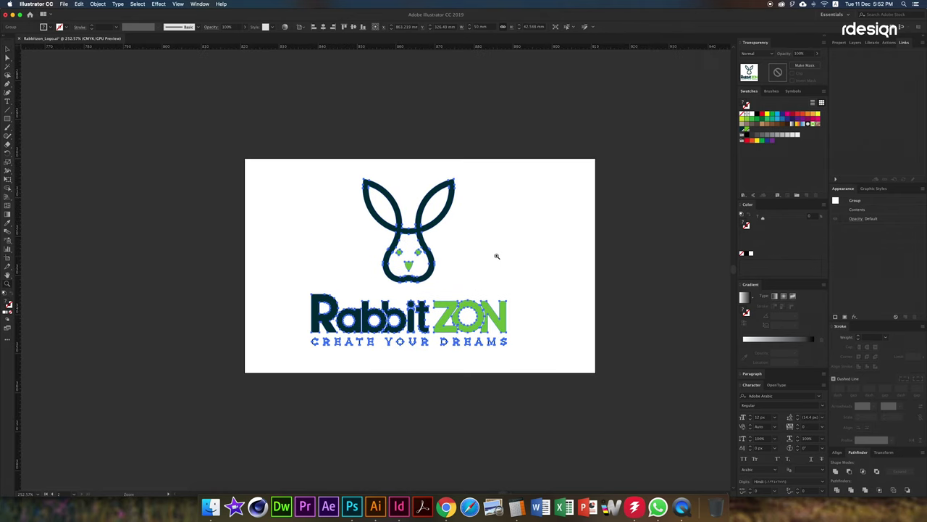
{"action": "left_click", "coordinate": [498, 258]}
- Set the document bleed to 3 mm
{"action": "key", "text": "alt+super+p"}
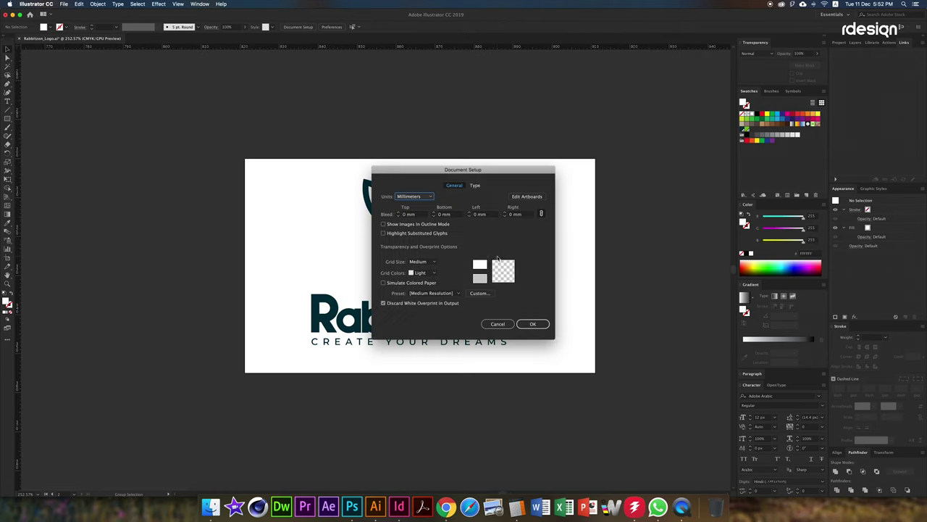
{"action": "left_click", "coordinate": [418, 216]}
{"action": "type", "text": "3"}
{"action": "key", "text": "Tab"}
{"action": "key", "text": "Return"}
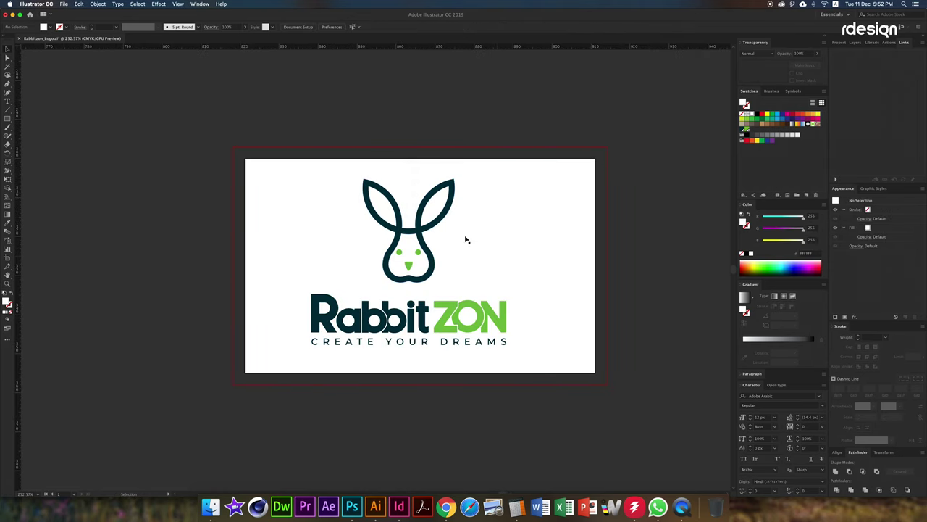
{"action": "left_click", "coordinate": [475, 240]}
{"action": "key", "text": "Escape"}
- Create a 6 × 6 mm square filled with the logo's green in the card's top-right corner
{"action": "left_click", "coordinate": [486, 249]}
{"action": "type", "text": "6"}
{"action": "key", "text": "Tab"}
{"action": "type", "text": "6"}
{"action": "key", "text": "Return"}
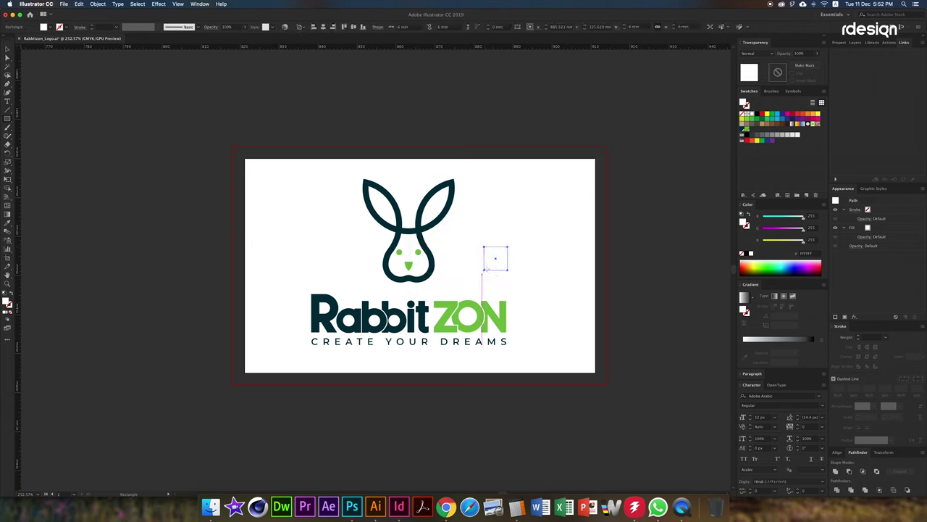
{"action": "key", "text": "i"}
{"action": "left_click", "coordinate": [496, 316]}
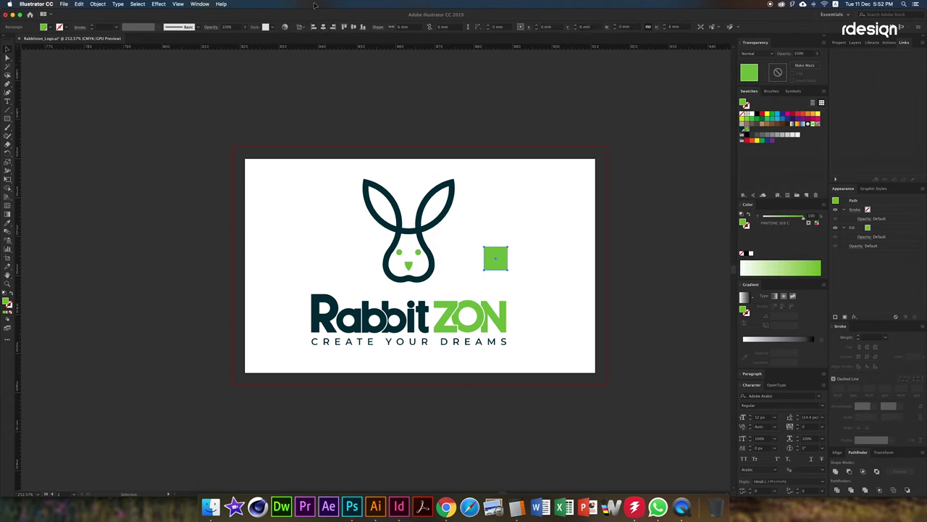
{"action": "left_click", "coordinate": [333, 27]}
{"action": "left_click", "coordinate": [345, 27]}
- Duplicate the green square into the card's bottom-left corner
{"action": "key", "text": "super+c"}
{"action": "key", "text": "super+f"}
{"action": "left_click", "coordinate": [313, 27]}
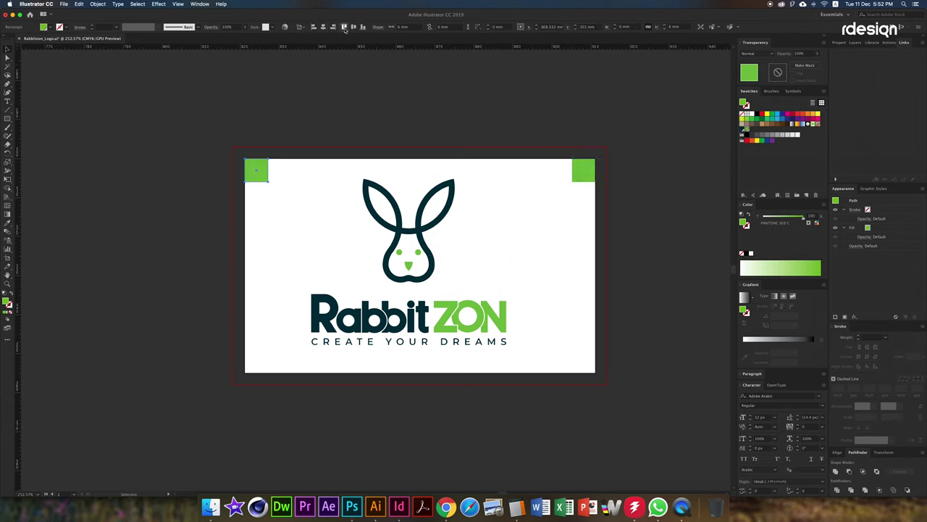
{"action": "left_click", "coordinate": [363, 27]}
{"action": "left_click", "coordinate": [588, 205]}
- Draw a rectangle between the two green squares and convert it into margin guides
{"action": "key", "text": "m"}
{"action": "left_click_drag", "start_coordinate": [573, 181], "coordinate": [268, 349]}
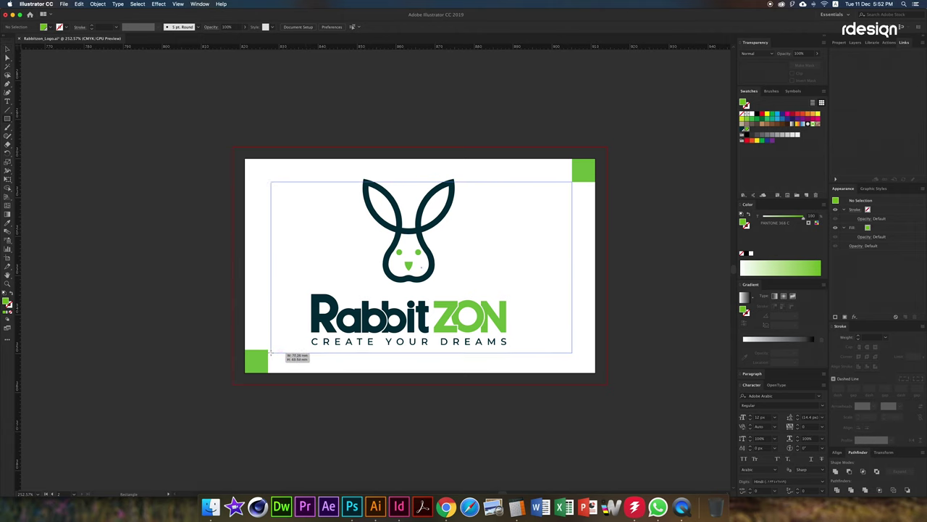
{"action": "key", "text": "shift+x"}
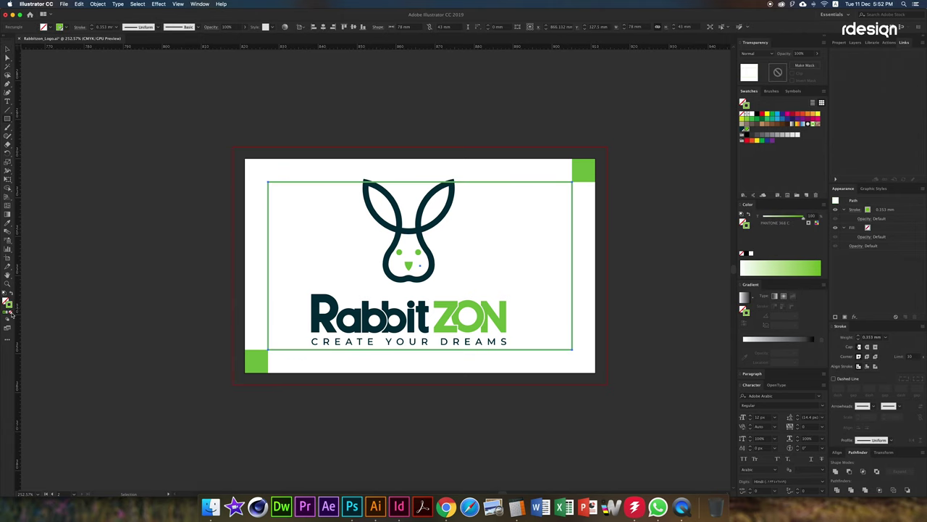
{"action": "left_click", "coordinate": [11, 314]}
{"action": "right_click", "coordinate": [291, 219]}
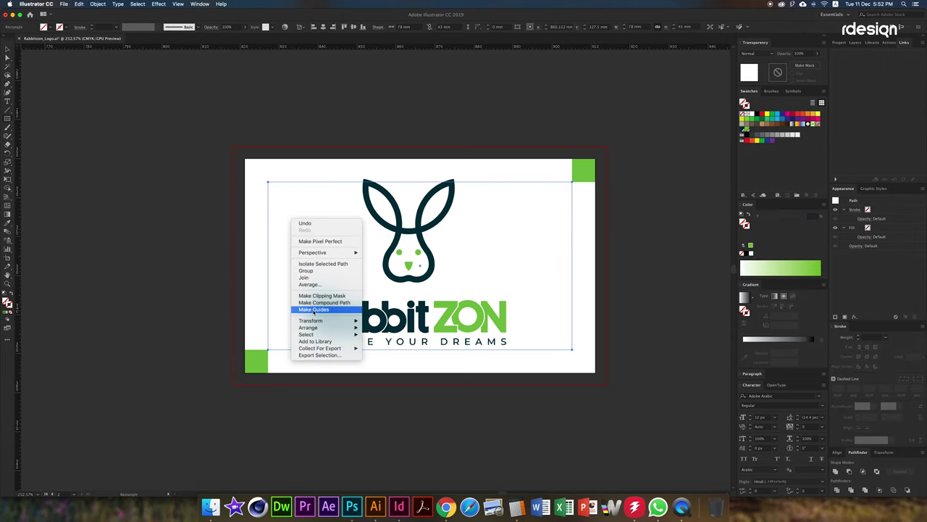
{"action": "left_click", "coordinate": [314, 309]}
- Delete the green corner squares and reselect the logo group
{"action": "left_click", "coordinate": [256, 362]}
{"action": "key", "text": "Delete"}
{"action": "left_click", "coordinate": [583, 171]}
{"action": "key", "text": "Delete"}
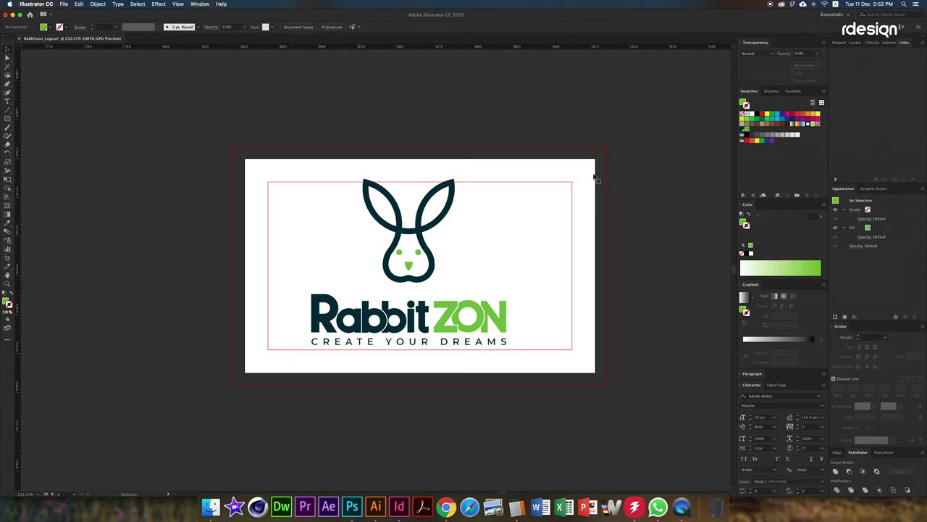
{"action": "left_click", "coordinate": [419, 235]}
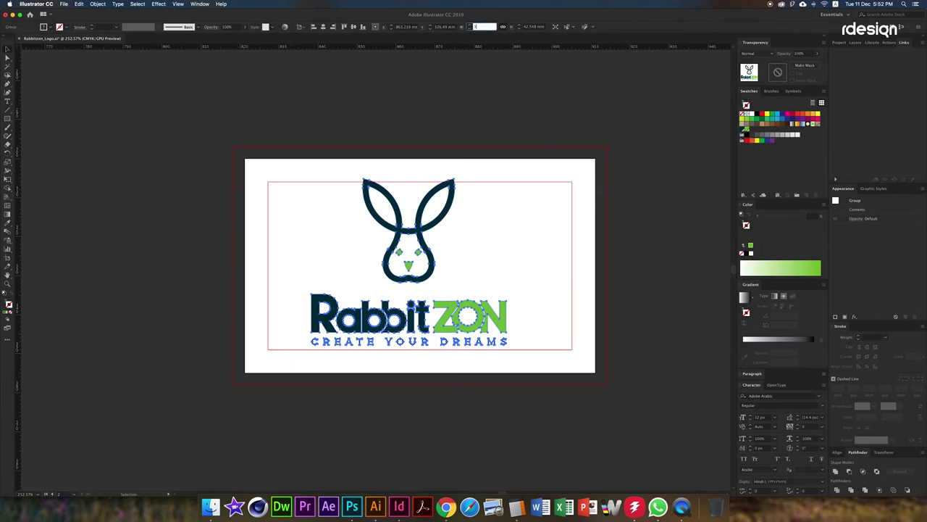
- Resize the logo to 25 mm width
{"action": "type", "text": "30"}
{"action": "key", "text": "Tab"}
{"action": "left_click", "coordinate": [480, 27]}
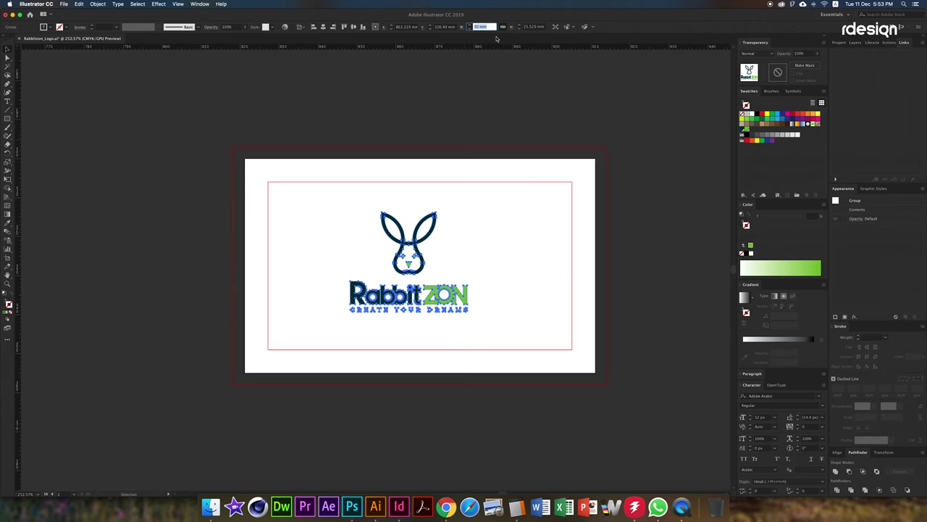
{"action": "type", "text": "25"}
{"action": "key", "text": "Return"}
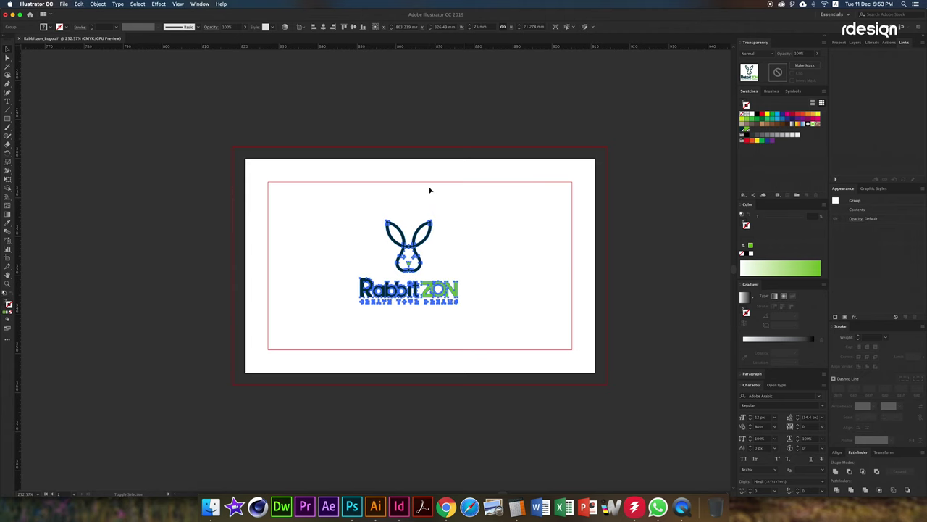
- Align the logo's left edge to the margin guide as key object
{"action": "left_click", "coordinate": [430, 183], "text": "shift"}
{"action": "left_click", "coordinate": [431, 183]}
{"action": "left_click", "coordinate": [314, 26]}
{"action": "left_click", "coordinate": [421, 266]}
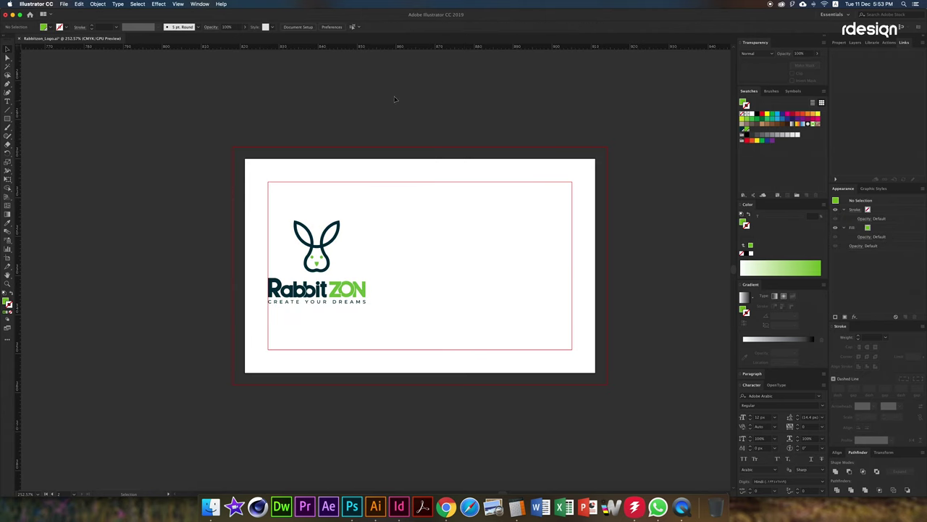
{"action": "left_click", "coordinate": [334, 257]}
{"action": "left_click", "coordinate": [344, 27]}
- Align the logo to the margin guide's top edge and scale it down slightly
{"action": "left_click", "coordinate": [362, 187]}
{"action": "left_click", "coordinate": [337, 167]}
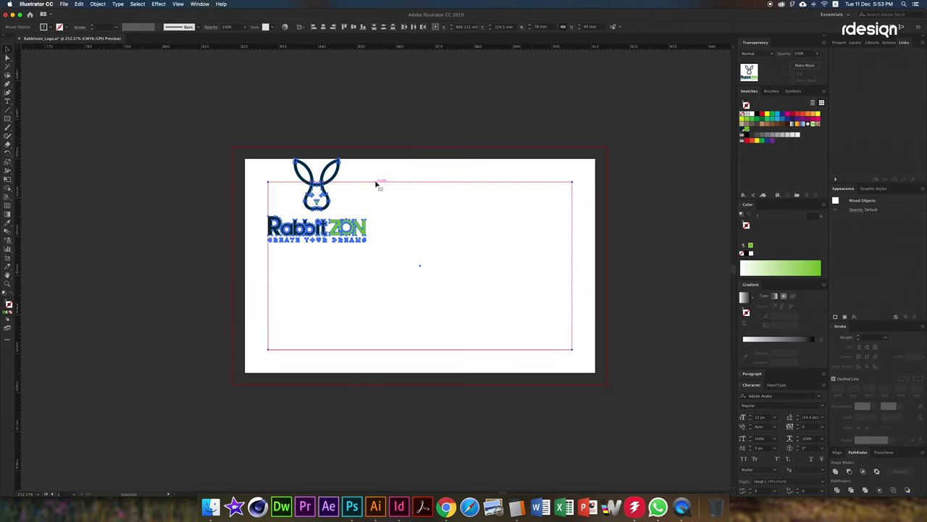
{"action": "left_click", "coordinate": [379, 182], "text": "shift"}
{"action": "left_click", "coordinate": [338, 27]}
{"action": "left_click", "coordinate": [381, 211]}
{"action": "left_click", "coordinate": [363, 265]}
{"action": "key", "text": "e"}
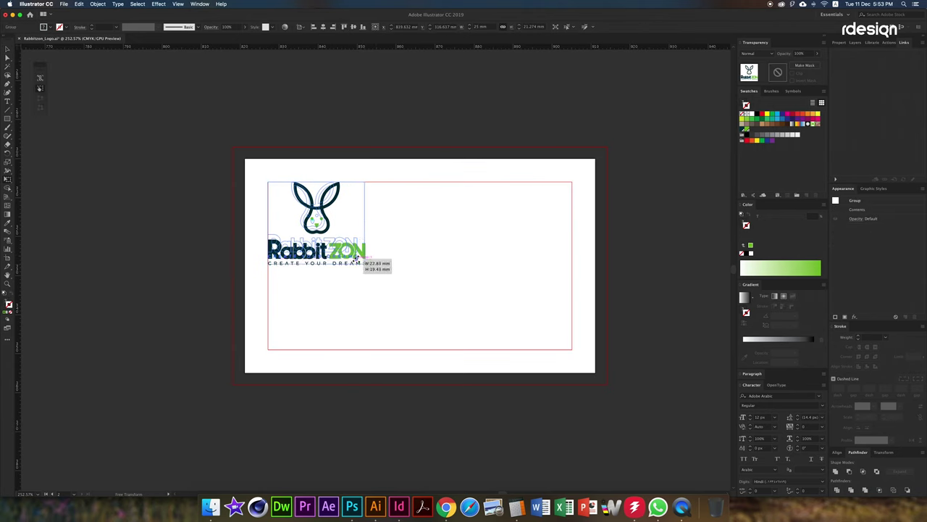
{"action": "left_click_drag", "start_coordinate": [367, 267], "coordinate": [356, 257]}
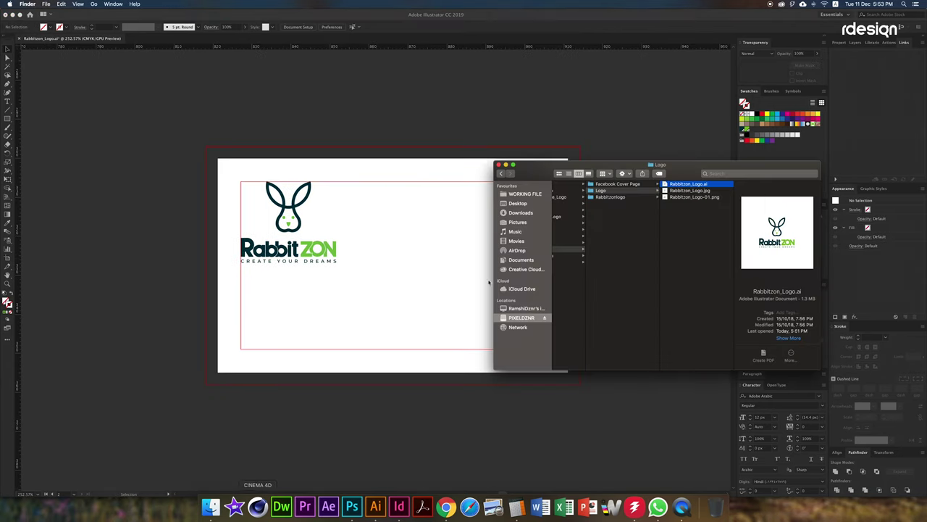
- Open ICONS.ai from iCloud Drive, select the phone and envelope icons, and return to the card
{"action": "left_click", "coordinate": [528, 288]}
{"action": "left_click", "coordinate": [451, 247]}
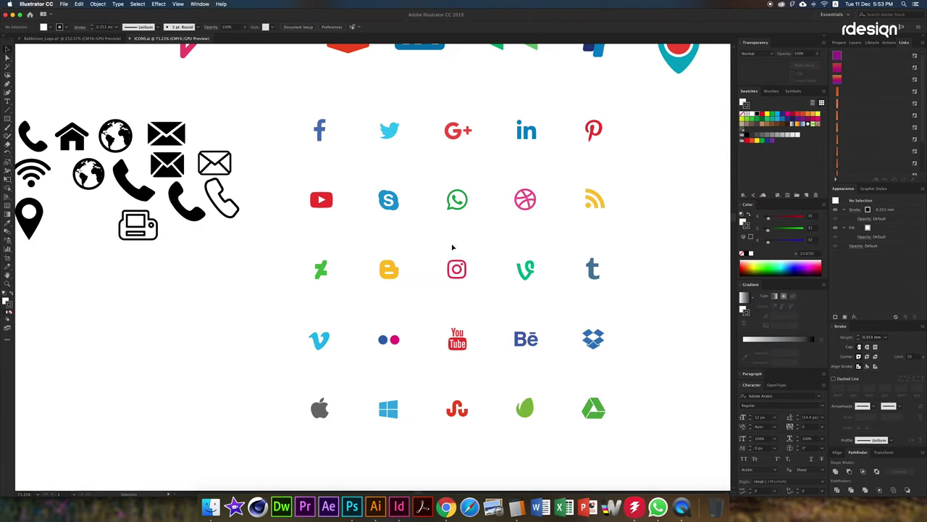
{"action": "left_click", "coordinate": [134, 278]}
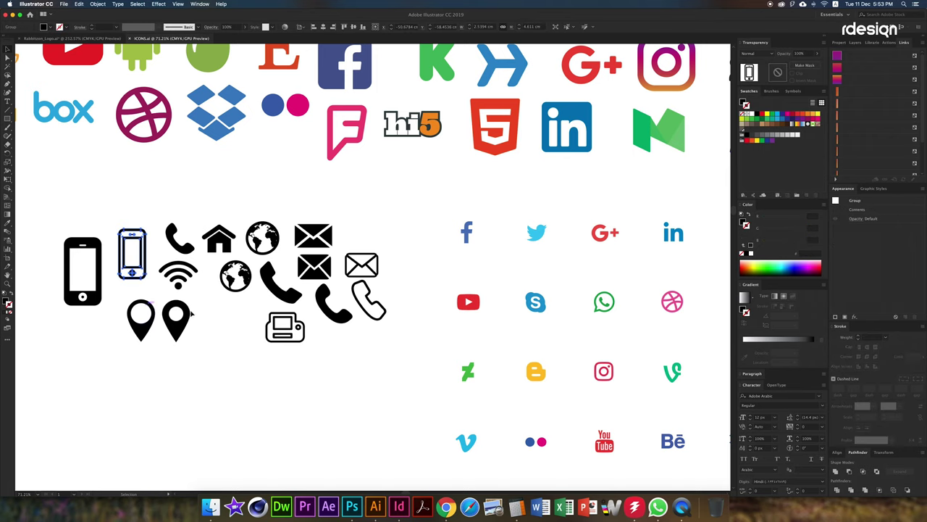
{"action": "left_click", "coordinate": [349, 275], "text": "shift"}
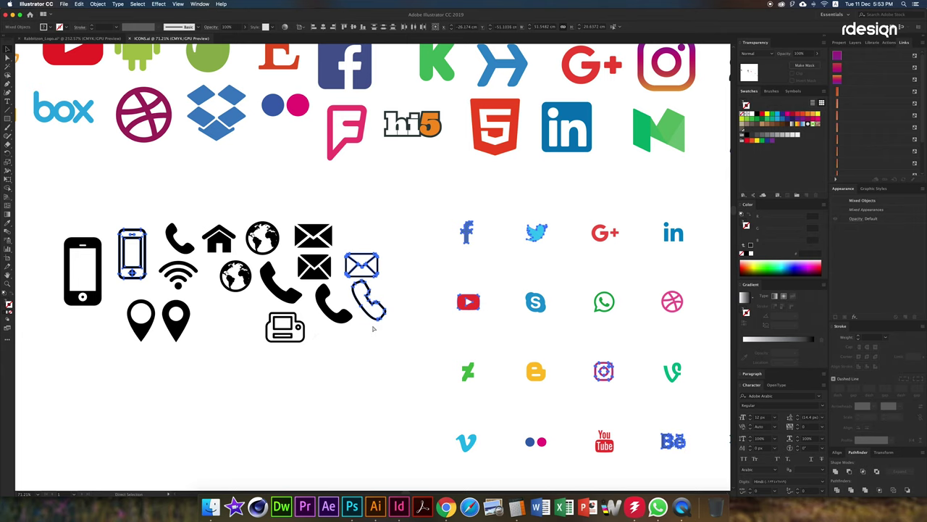
{"action": "key", "text": "ctrl+Tab"}
- Paste the icons beside the card and draw a small green rounded square on it
{"action": "key", "text": "ctrl+v"}
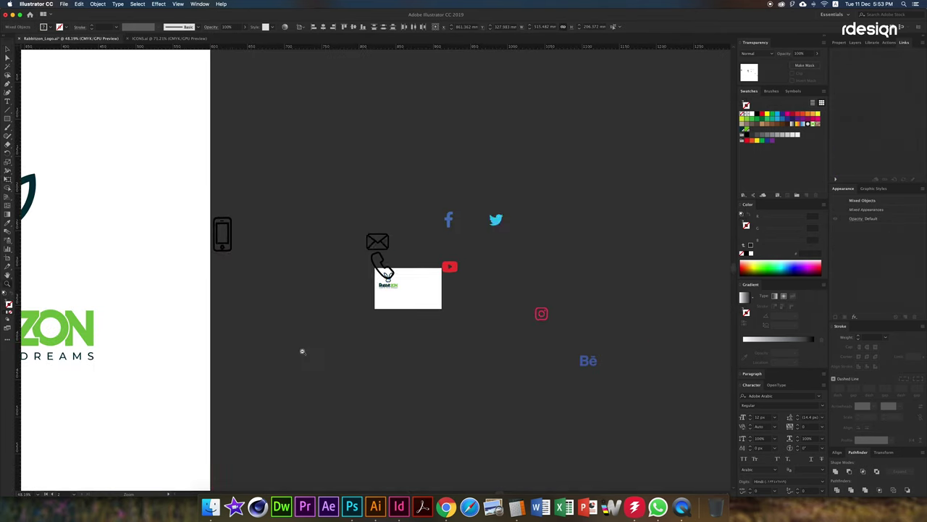
{"action": "left_click", "coordinate": [602, 302], "text": "alt"}
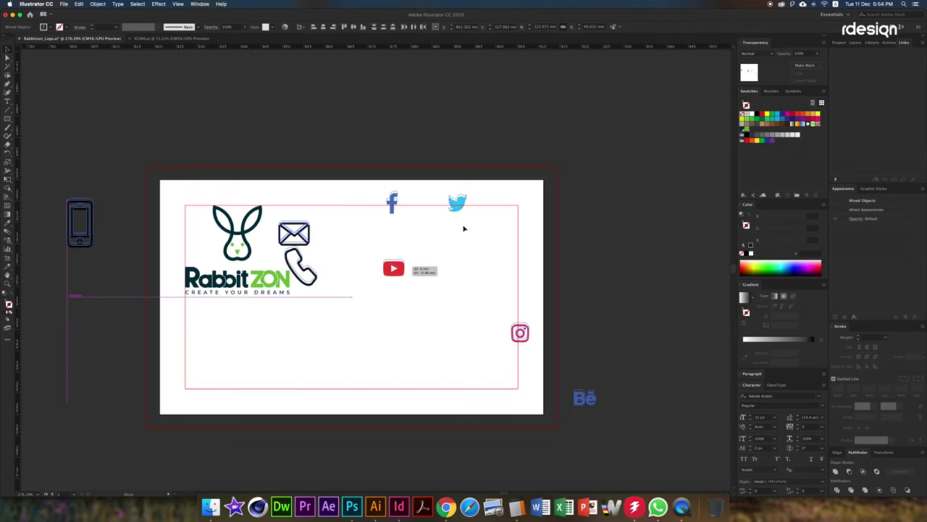
{"action": "left_click", "coordinate": [377, 356]}
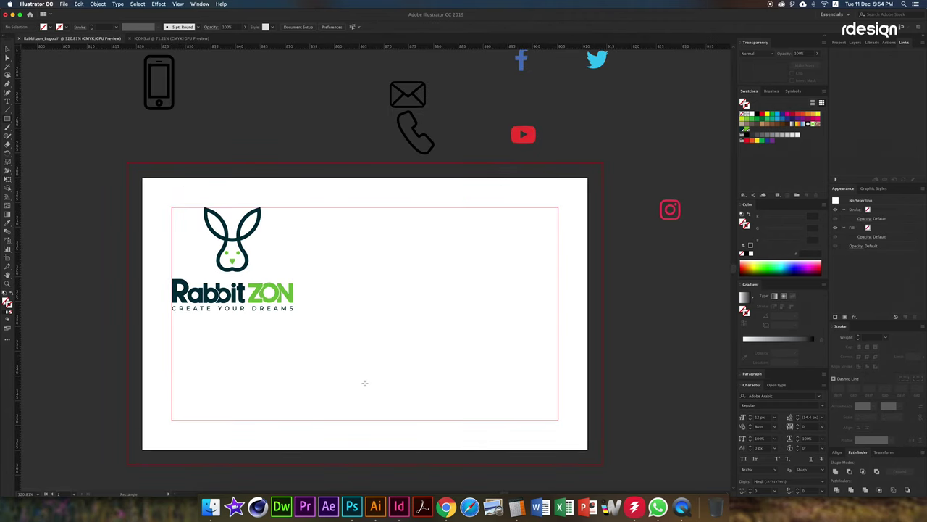
{"action": "mouse_move", "coordinate": [361, 390]}
{"action": "left_mouse_down"}
{"action": "mouse_move", "coordinate": [374, 395]}
{"action": "mouse_move", "coordinate": [365, 373]}
{"action": "left_mouse_up"}
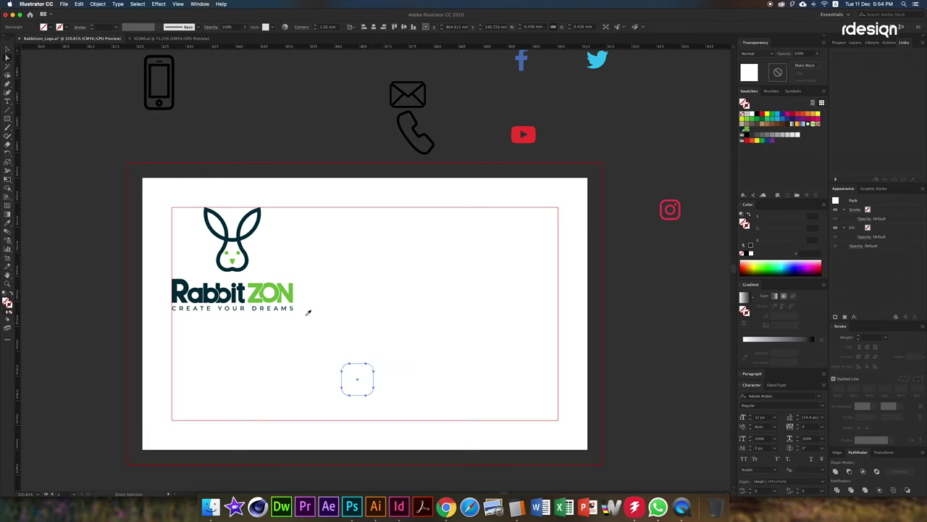
{"action": "left_click", "coordinate": [272, 294]}
{"action": "left_click", "coordinate": [159, 82]}
- Centre the phone icon on the green square and bring it to the front
{"action": "left_click", "coordinate": [357, 379], "text": "shift"}
{"action": "left_click", "coordinate": [354, 26]}
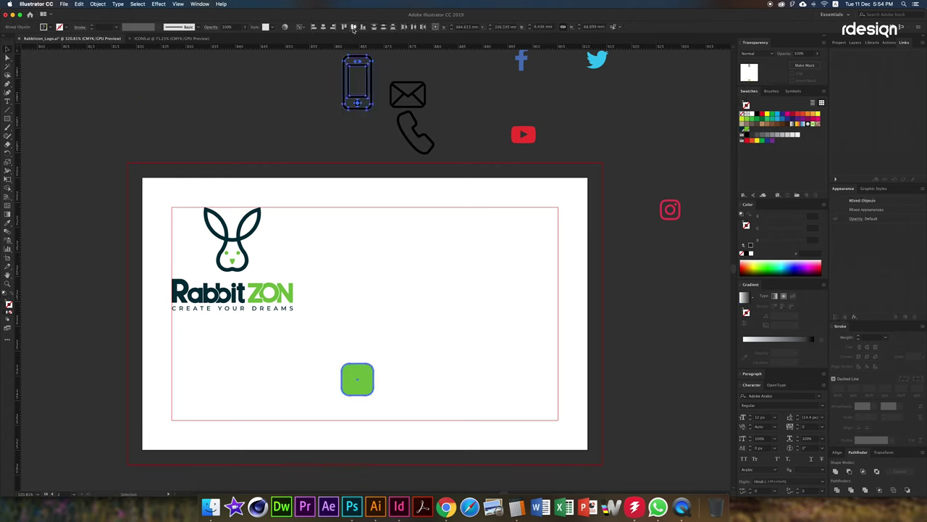
{"action": "left_click", "coordinate": [382, 27]}
{"action": "key", "text": "ctrl+shift+bracketright"}
{"action": "key", "text": "e"}
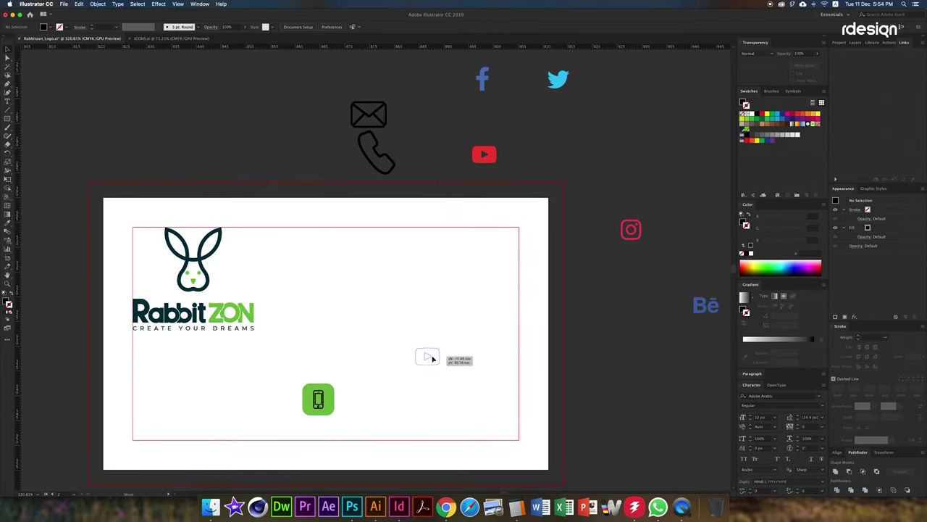
- Line up YouTube, Facebook, Instagram, Twitter and Behance icons at the card's lower right
{"action": "left_click_drag", "start_coordinate": [432, 358], "coordinate": [433, 358]}
{"action": "left_click_drag", "start_coordinate": [482, 78], "coordinate": [452, 355]}
{"action": "left_click_drag", "start_coordinate": [631, 229], "coordinate": [477, 355]}
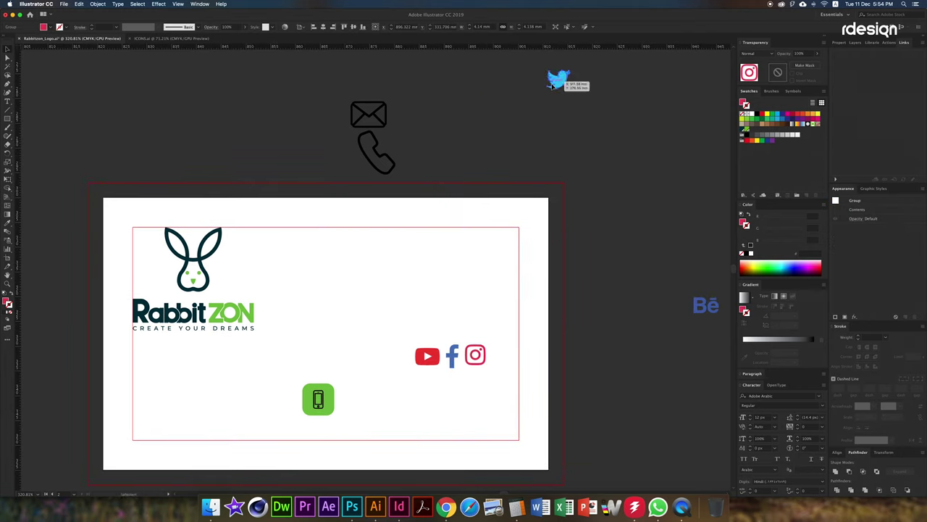
{"action": "left_click_drag", "start_coordinate": [552, 84], "coordinate": [499, 354]}
{"action": "left_click_drag", "start_coordinate": [705, 305], "coordinate": [531, 353]}
{"action": "mouse_move", "coordinate": [331, 401]}
{"action": "left_mouse_down"}
{"action": "mouse_move", "coordinate": [551, 441]}
{"action": "mouse_move", "coordinate": [566, 408]}
{"action": "mouse_move", "coordinate": [559, 397]}
{"action": "left_mouse_up"}
- Reduce the tile's corner rounding and put a scaled white Behance glyph on top of it
{"action": "key", "text": "a"}
{"action": "left_click", "coordinate": [381, 51]}
{"action": "key", "text": "v"}
{"action": "mouse_move", "coordinate": [580, 271]}
{"action": "left_mouse_down"}
{"action": "mouse_move", "coordinate": [534, 428]}
{"action": "mouse_move", "coordinate": [547, 412]}
{"action": "left_mouse_up"}
{"action": "left_click", "coordinate": [534, 428]}
{"action": "key", "text": "ctrl+shift+bracketright"}
{"action": "key", "text": "e"}
{"action": "key", "text": "i"}
{"action": "left_click", "coordinate": [623, 420]}
- Repeat the Behance tile into a row of five and clear the glyph from the last tile
{"action": "scroll", "coordinate": [580, 427], "scroll_direction": "up", "scroll_amount": 5}
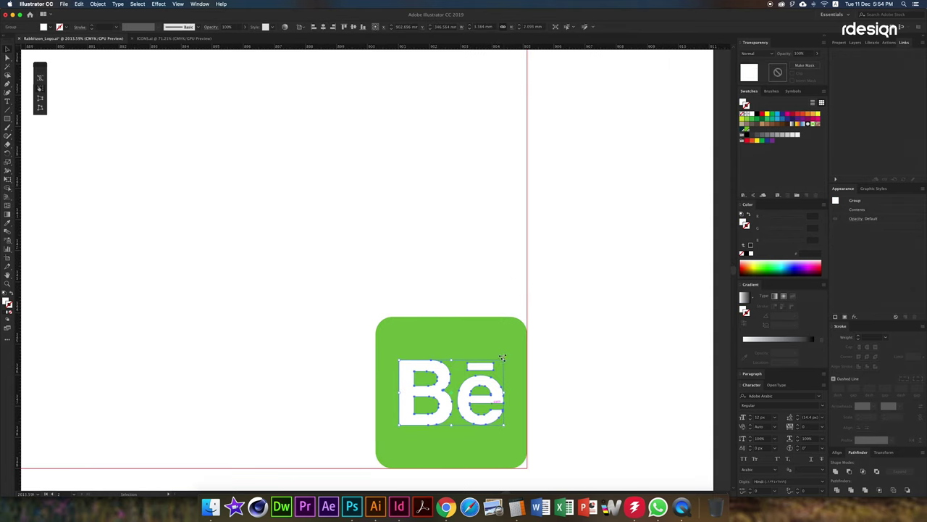
{"action": "key", "text": "v"}
{"action": "key", "text": "ctrl+0"}
{"action": "mouse_move", "coordinate": [373, 353]}
{"action": "left_mouse_down"}
{"action": "mouse_move", "coordinate": [475, 423]}
{"action": "mouse_move", "coordinate": [370, 417]}
{"action": "left_mouse_up"}
{"action": "key", "text": "ctrl+d"}
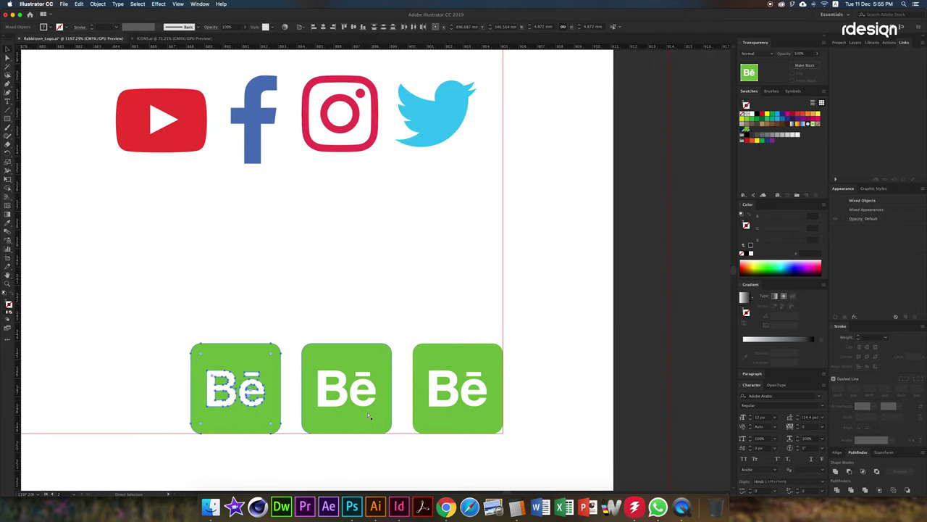
{"action": "key", "text": "ctrl+d"}
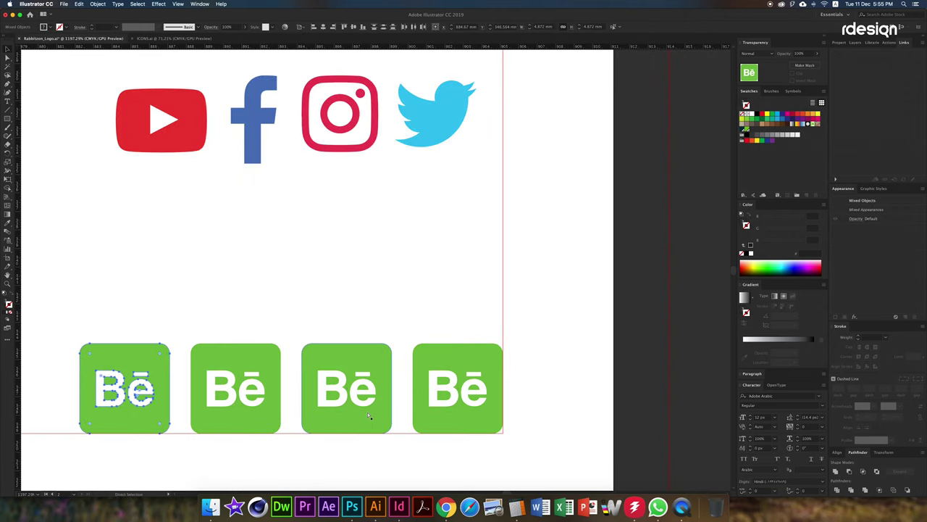
{"action": "scroll", "coordinate": [345, 262], "scroll_direction": "down", "scroll_amount": 5}
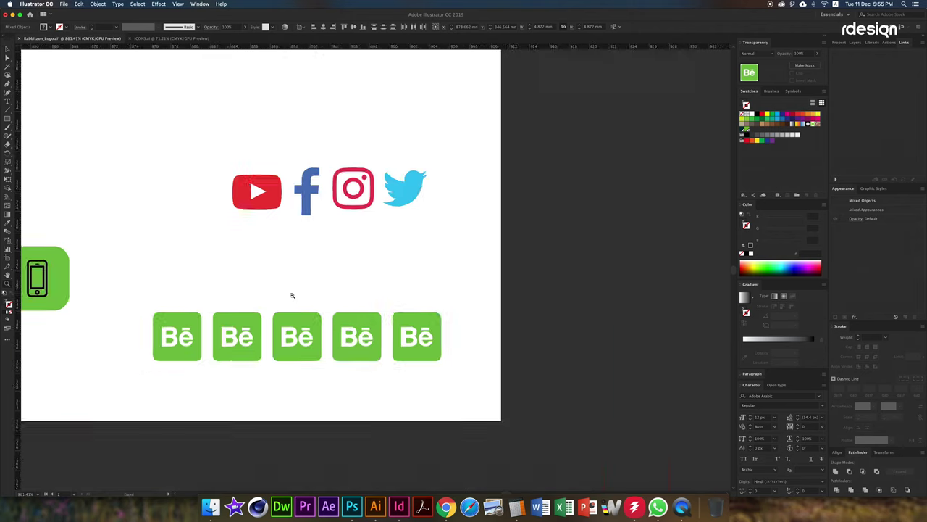
{"action": "scroll", "coordinate": [290, 294], "scroll_direction": "down", "scroll_amount": 2}
{"action": "left_click", "coordinate": [490, 387]}
- Centre the YouTube icon on the blank tile, shrink it to fit, and make it white
{"action": "left_click", "coordinate": [486, 387], "text": "shift"}
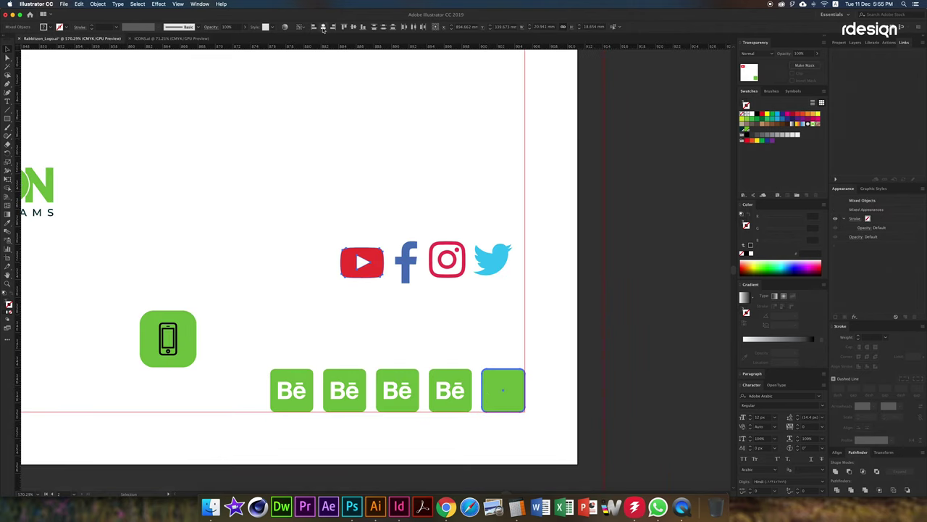
{"action": "left_click", "coordinate": [319, 27]}
{"action": "left_click", "coordinate": [339, 27]}
{"action": "left_click", "coordinate": [406, 262]}
{"action": "left_click", "coordinate": [507, 381]}
{"action": "key", "text": "e"}
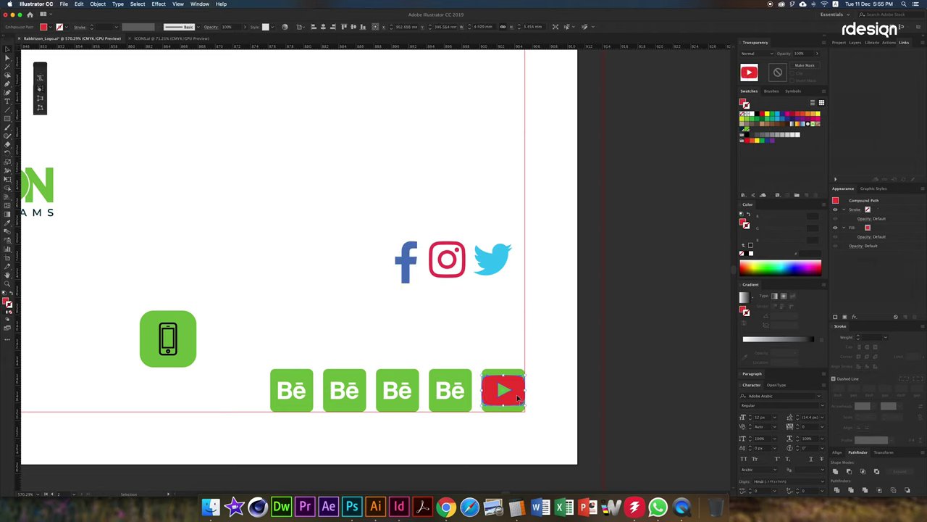
{"action": "left_click_drag", "start_coordinate": [517, 380], "coordinate": [518, 380]}
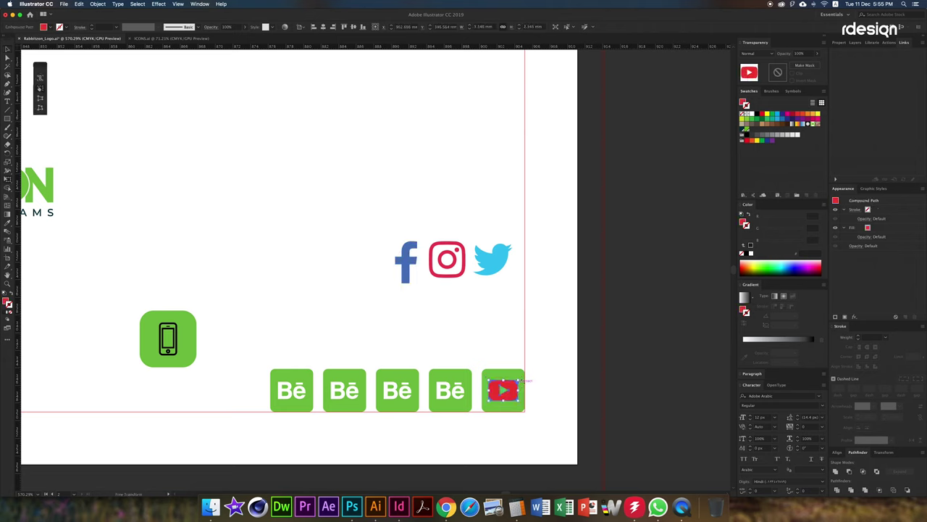
{"action": "left_click", "coordinate": [557, 356]}
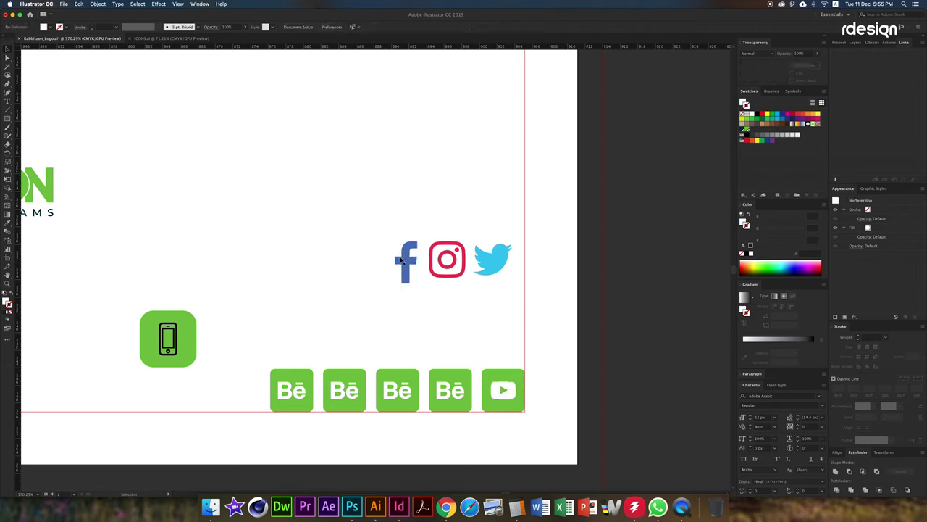
- Replace the fourth and third Behance glyphs with white Facebook and scaled Twitter icons
{"action": "left_click", "coordinate": [462, 403]}
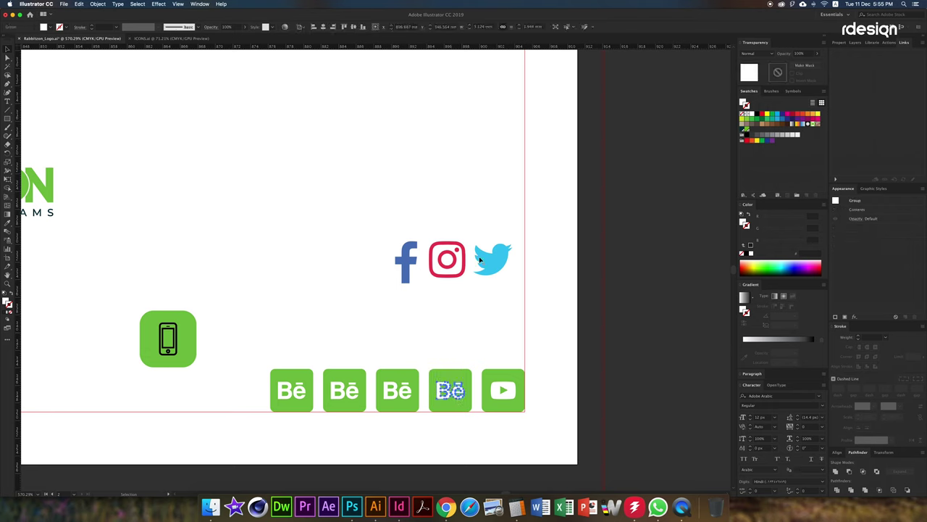
{"action": "key", "text": "Delete"}
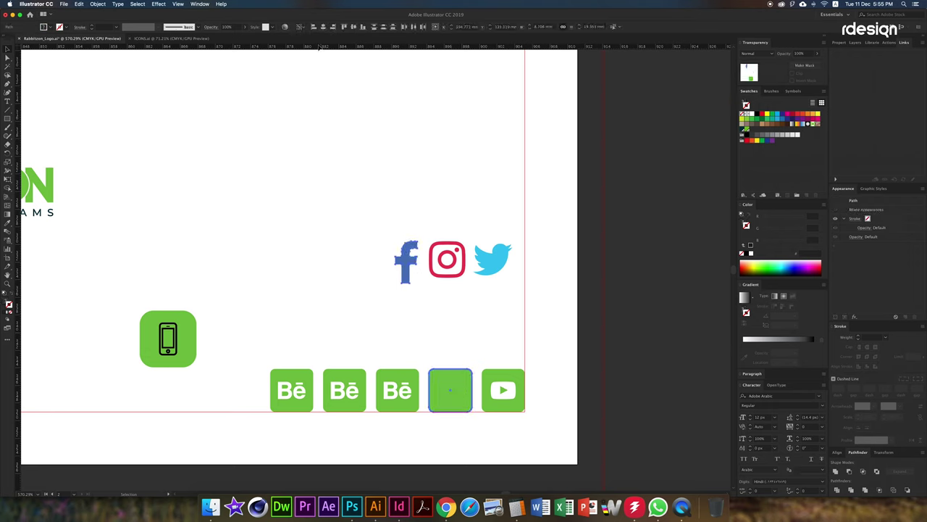
{"action": "left_click_drag", "start_coordinate": [410, 279], "coordinate": [443, 391]}
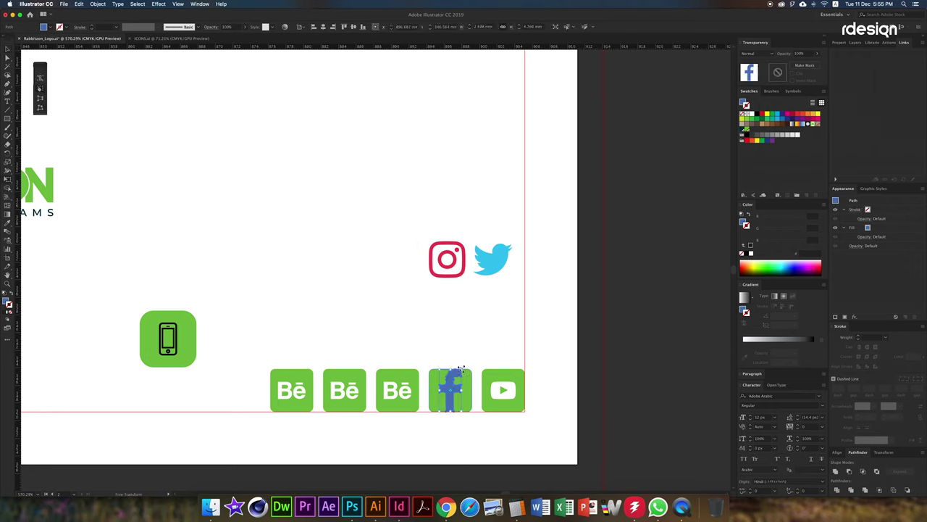
{"action": "left_click", "coordinate": [449, 362]}
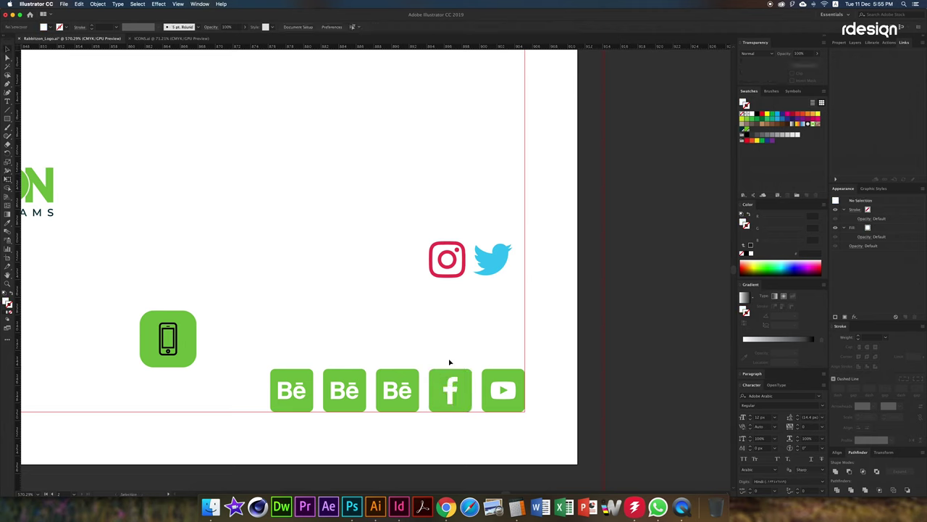
{"action": "left_click", "coordinate": [397, 390]}
{"action": "key", "text": "Delete"}
{"action": "left_click", "coordinate": [501, 269]}
{"action": "left_click_drag", "start_coordinate": [502, 270], "coordinate": [414, 377]}
{"action": "key", "text": "e"}
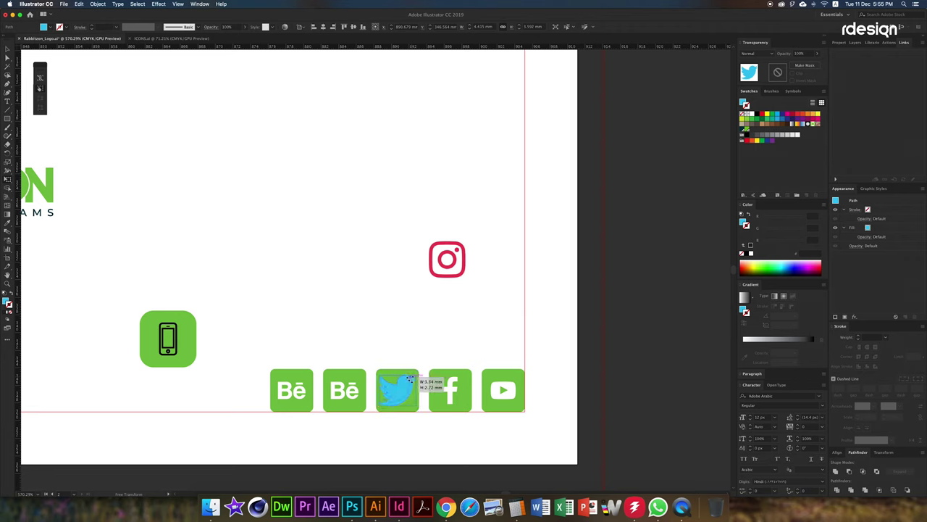
{"action": "key", "text": "v"}
{"action": "left_click", "coordinate": [406, 340]}
- Keep Behance in the second tile, and centre, group and shrink Instagram on the first
{"action": "left_click", "coordinate": [353, 392]}
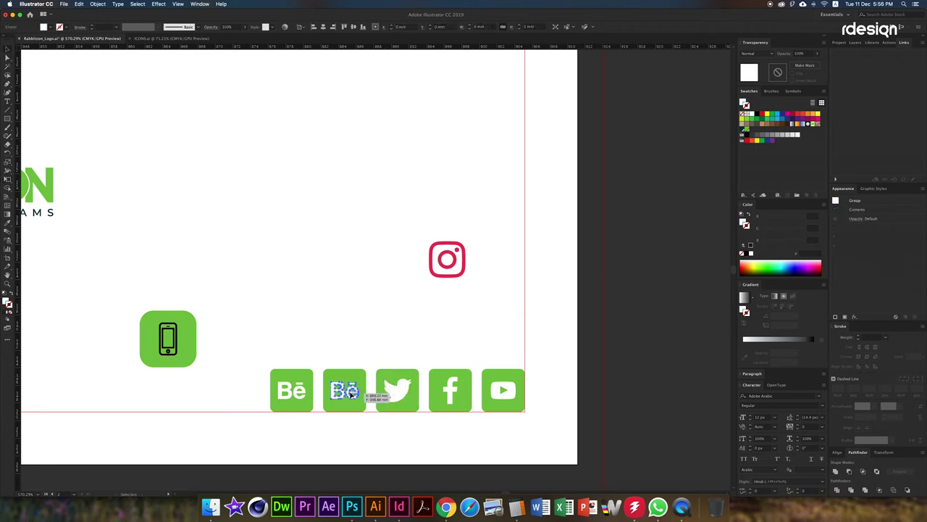
{"action": "left_click_drag", "start_coordinate": [328, 395], "coordinate": [327, 395]}
{"action": "left_click", "coordinate": [448, 275]}
{"action": "left_click", "coordinate": [292, 391], "text": "shift"}
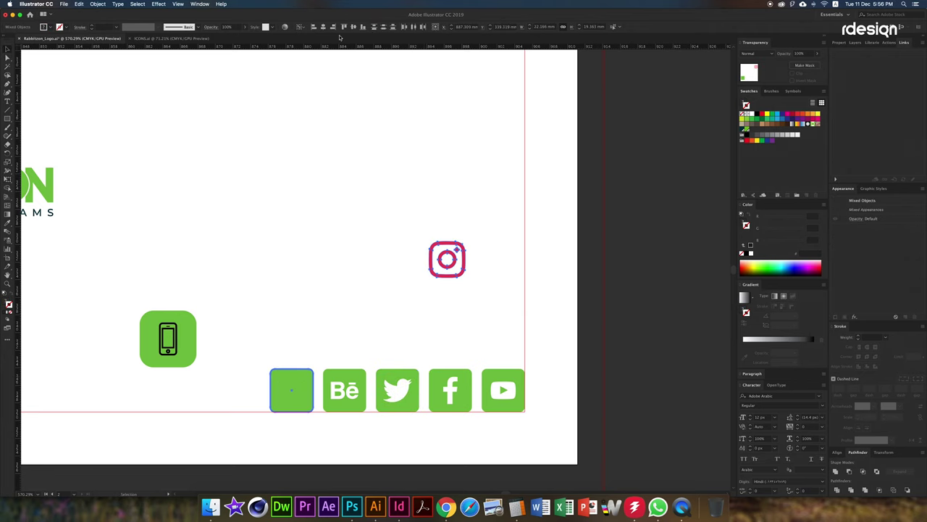
{"action": "left_click", "coordinate": [360, 27]}
{"action": "left_click", "coordinate": [360, 27]}
{"action": "key", "text": "ctrl+g"}
{"action": "scroll", "coordinate": [293, 389], "scroll_direction": "up", "scroll_amount": 2}
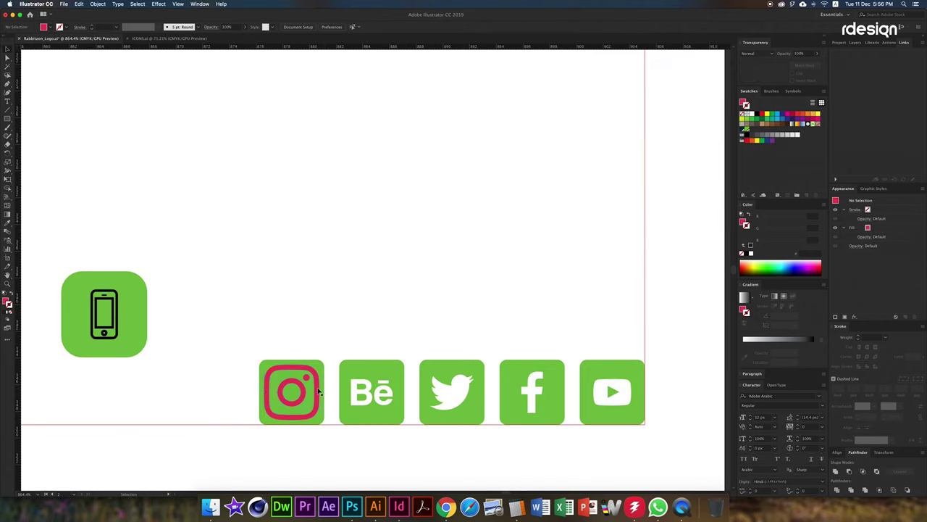
{"action": "key", "text": "e"}
{"action": "left_click_drag", "start_coordinate": [318, 368], "coordinate": [312, 374]}
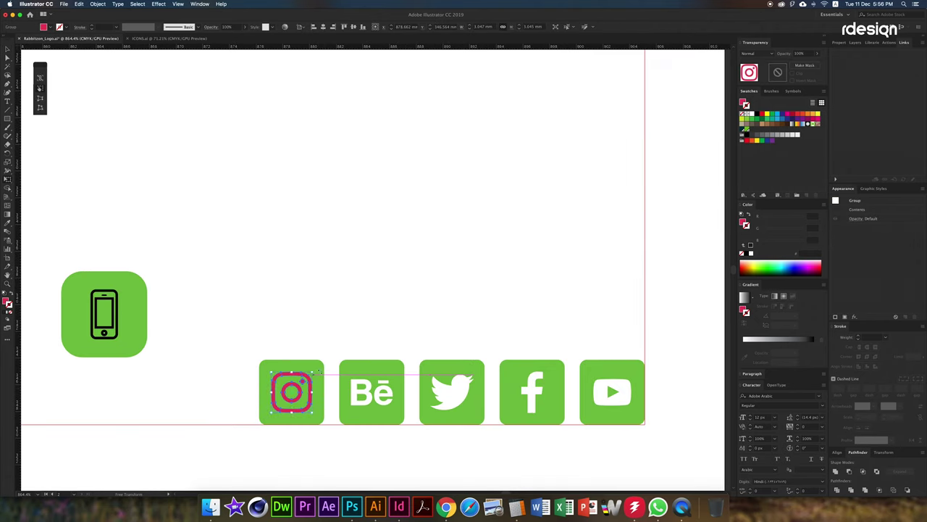
- Make the Instagram glyph white by sampling the other social glyphs
{"action": "key", "text": "i"}
{"action": "left_click", "coordinate": [347, 335]}
{"action": "key", "text": "ctrl+0"}
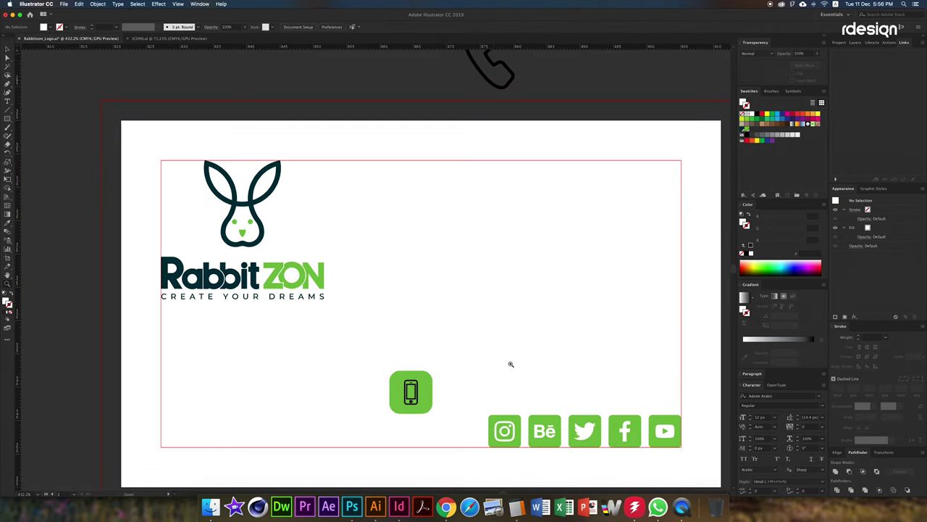
{"action": "scroll", "coordinate": [509, 364], "scroll_direction": "up", "scroll_amount": 2}
- Scale the social tile row down into the card's bottom-right corner
{"action": "left_click_drag", "start_coordinate": [339, 358], "coordinate": [532, 389]}
{"action": "key", "text": "e"}
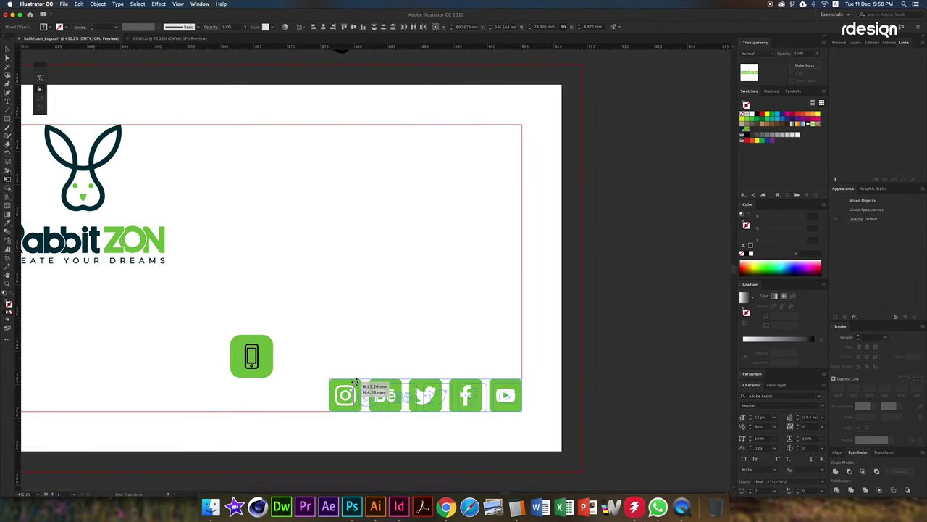
{"action": "left_click_drag", "start_coordinate": [332, 380], "coordinate": [368, 385]}
{"action": "key", "text": "ctrl+0"}
- Delete the green square behind the phone icon
{"action": "key", "text": "a"}
{"action": "left_click", "coordinate": [391, 384]}
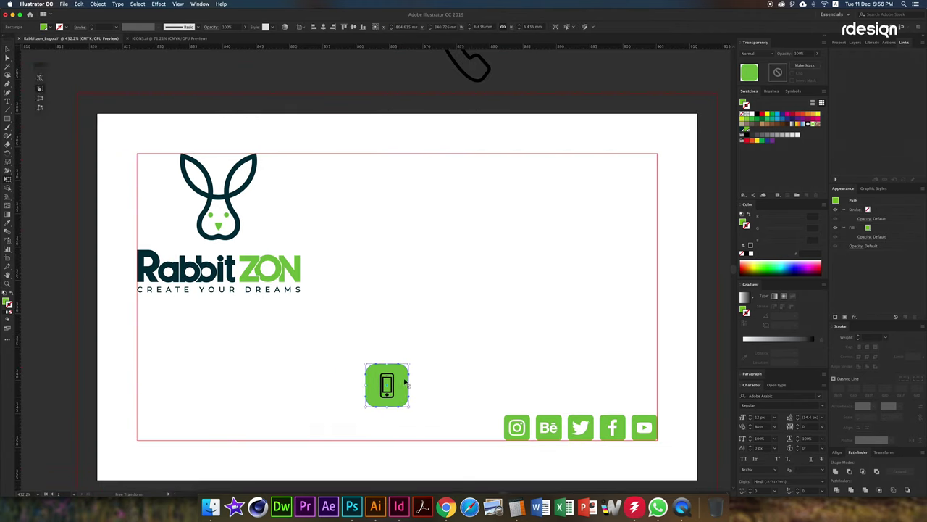
{"action": "key", "text": "Delete"}
{"action": "left_click", "coordinate": [505, 426]}
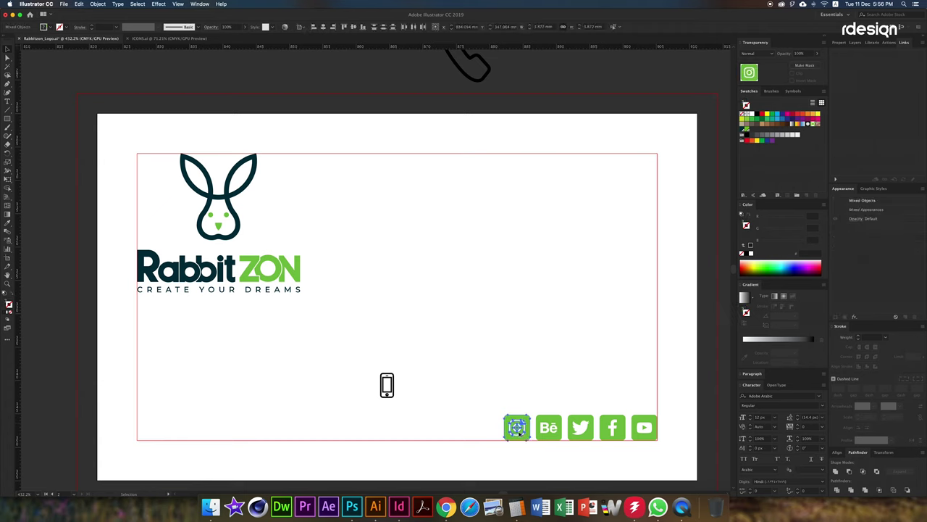
{"action": "left_click", "coordinate": [431, 420]}
- Duplicate the RabbitZON logo to the right and delete the copy's text, keeping the rabbit
{"action": "key", "text": "v"}
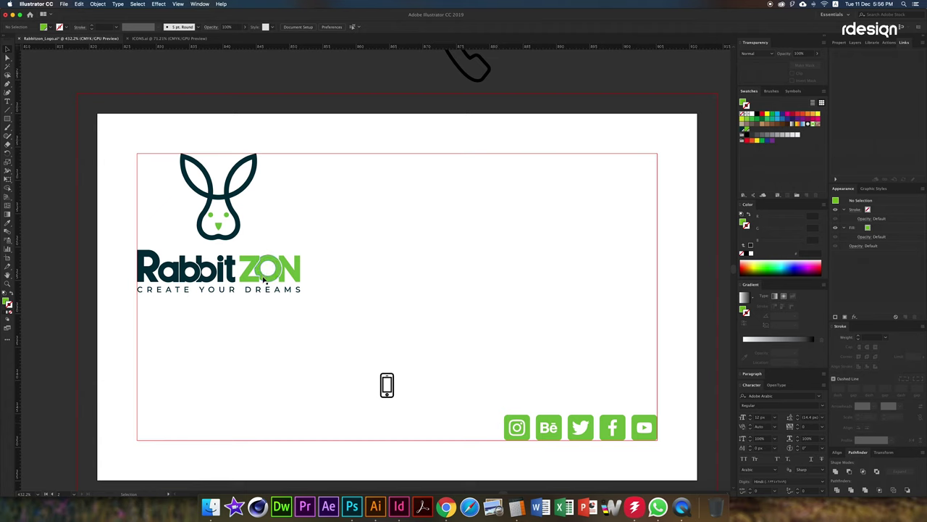
{"action": "left_click_drag", "start_coordinate": [225, 240], "coordinate": [464, 276]}
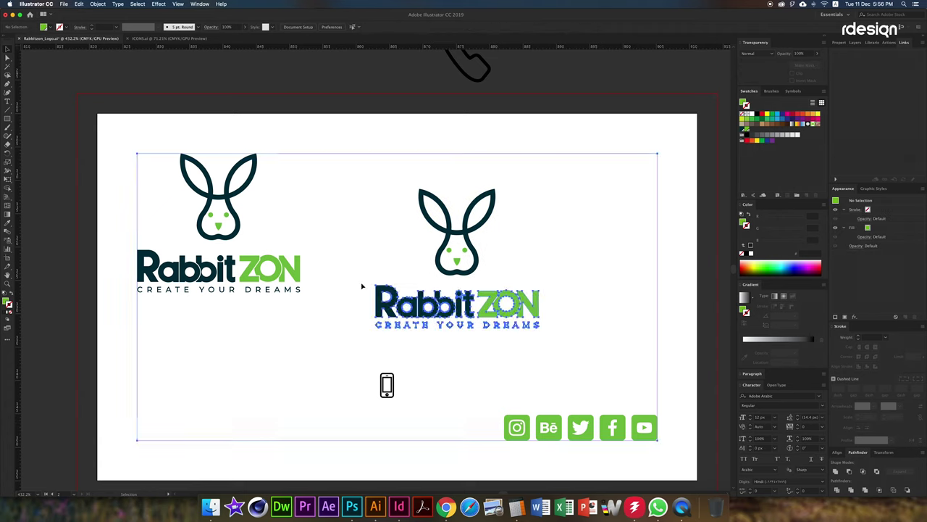
{"action": "key", "text": "Delete"}
{"action": "left_click_drag", "start_coordinate": [511, 183], "coordinate": [410, 286]}
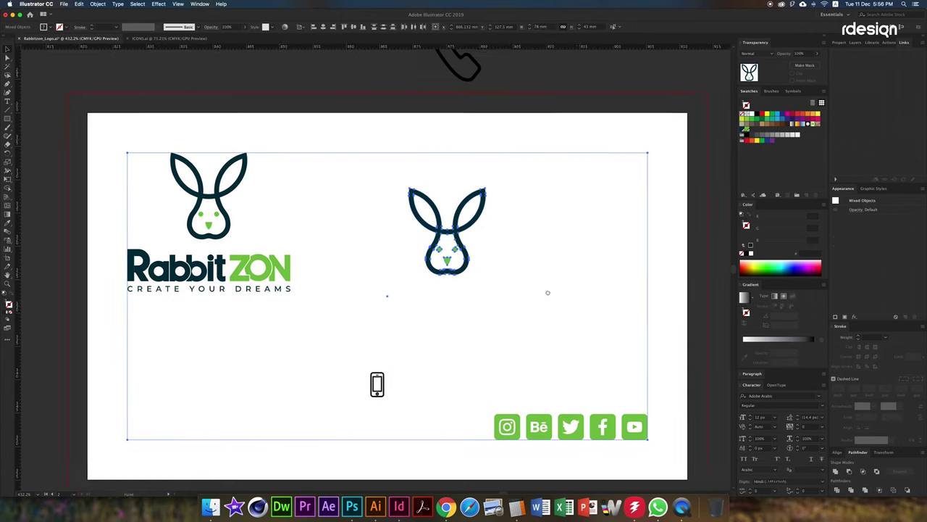
- Enlarge the copied rabbit and place it spilling over the card's right side
{"action": "scroll", "coordinate": [460, 313], "scroll_direction": "right", "scroll_amount": 5}
{"action": "key", "text": "e"}
{"action": "mouse_move", "coordinate": [460, 313]}
{"action": "left_mouse_down"}
{"action": "mouse_move", "coordinate": [394, 310]}
{"action": "mouse_move", "coordinate": [568, 310]}
{"action": "mouse_move", "coordinate": [591, 337]}
{"action": "mouse_move", "coordinate": [525, 313]}
{"action": "left_mouse_up"}
{"action": "scroll", "coordinate": [493, 279], "scroll_direction": "down", "scroll_amount": 3}
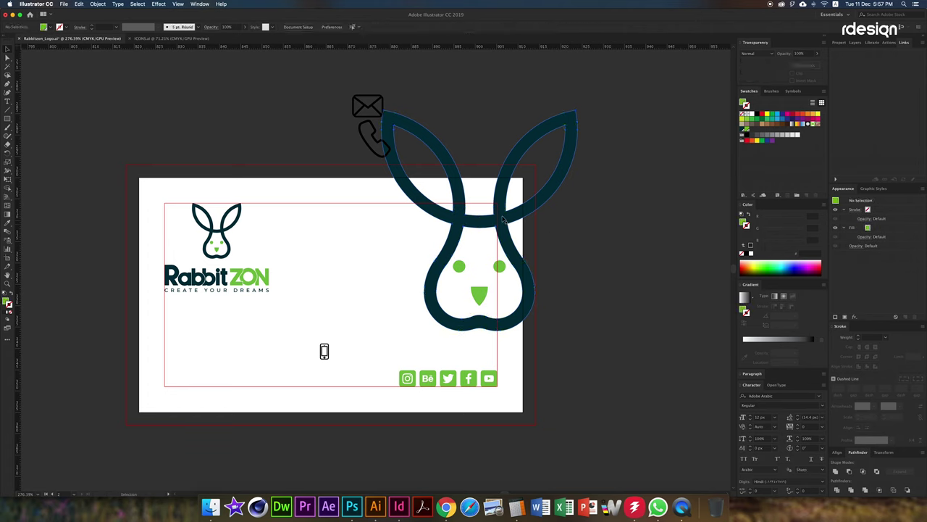
{"action": "left_click_drag", "start_coordinate": [525, 249], "coordinate": [507, 273]}
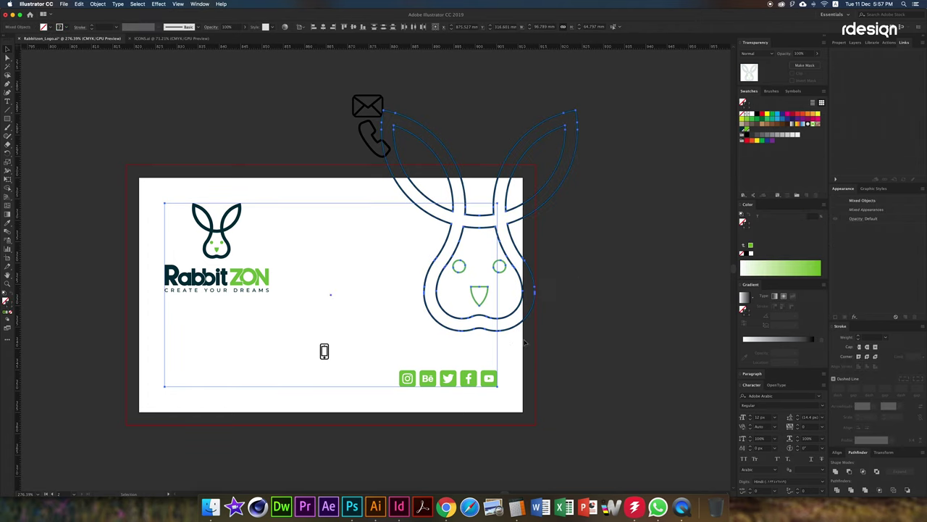
- Thin the large rabbit's stroke to a fine watermark outline, then select the envelope and phone icons
{"action": "left_click", "coordinate": [886, 337]}
{"action": "left_click", "coordinate": [900, 170]}
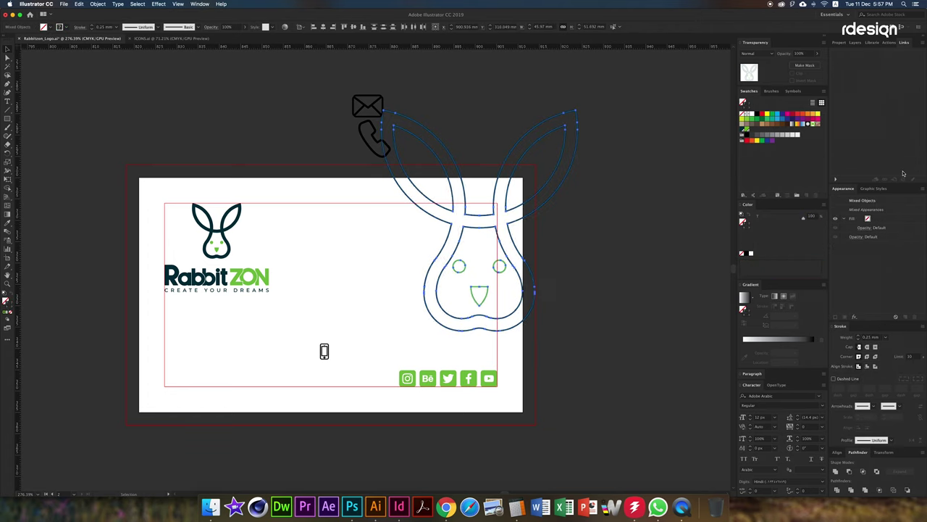
{"action": "left_click", "coordinate": [382, 315]}
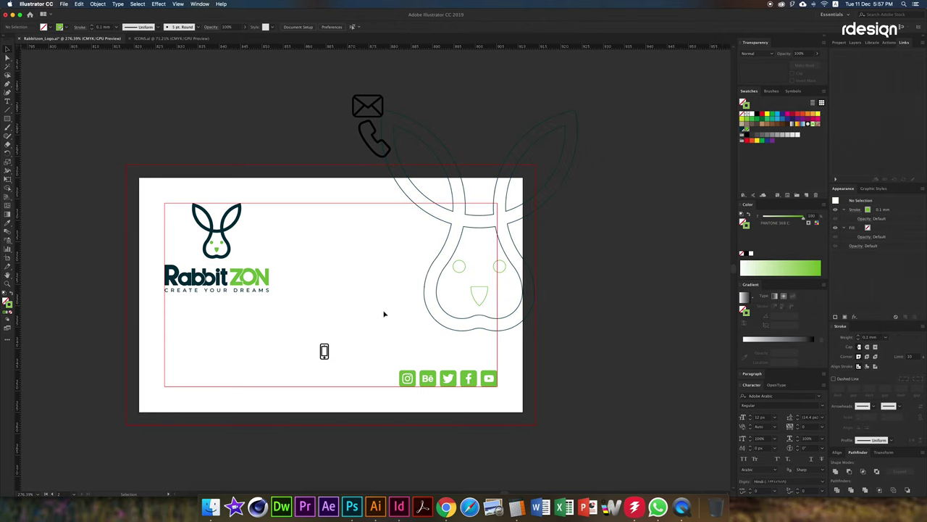
{"action": "scroll", "coordinate": [323, 393], "scroll_direction": "left", "scroll_amount": 3}
{"action": "scroll", "coordinate": [323, 393], "scroll_direction": "up", "scroll_amount": 2}
{"action": "left_click", "coordinate": [323, 393]}
- Move the envelope and phone icons onto the card
{"action": "left_click_drag", "start_coordinate": [407, 161], "coordinate": [372, 410]}
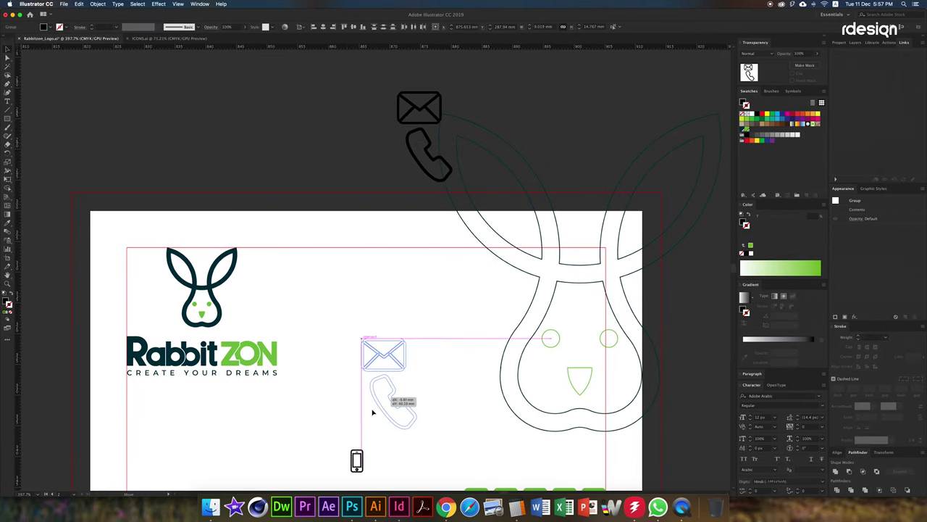
{"action": "left_click", "coordinate": [294, 366]}
{"action": "scroll", "coordinate": [293, 366], "scroll_direction": "up", "scroll_amount": 1}
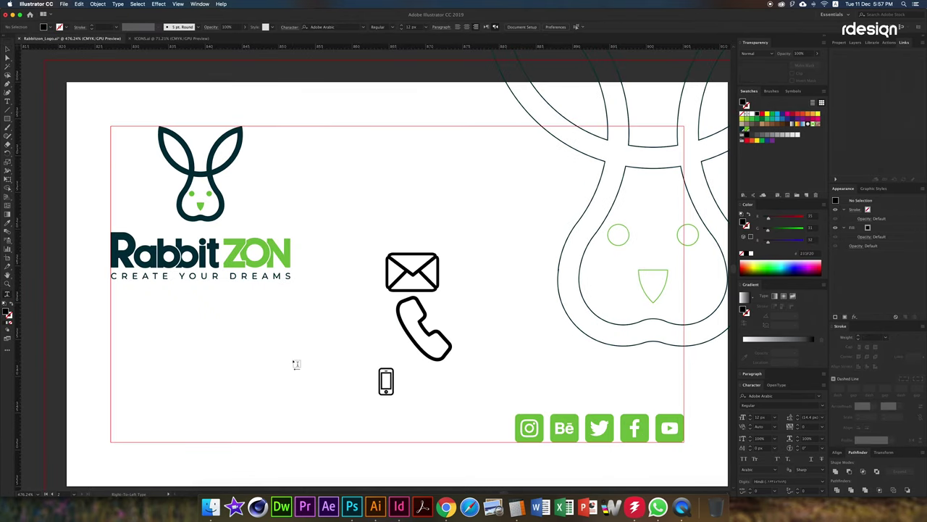
- Add a text line below the logo with the cardholder's first name
{"action": "left_click", "coordinate": [270, 367]}
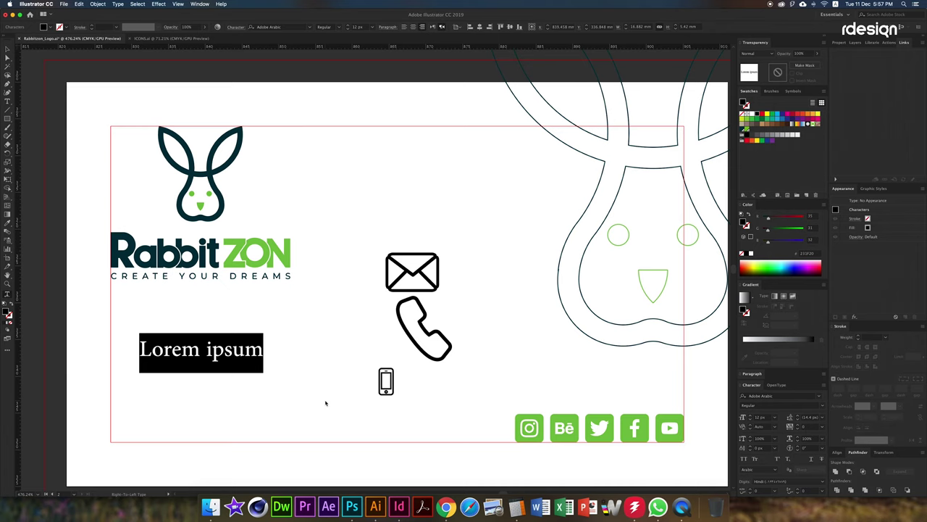
{"action": "type", "text": "M"}
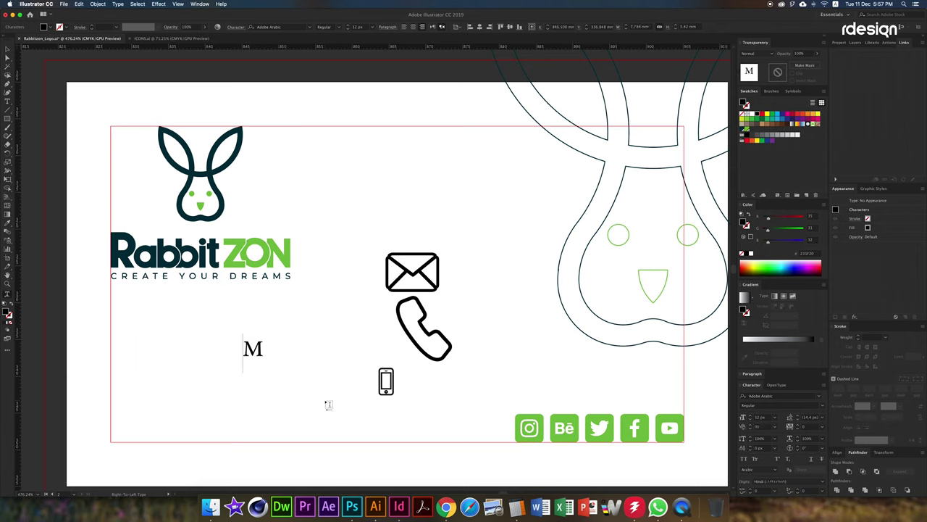
{"action": "double_click", "coordinate": [259, 351]}
{"action": "type", "text": "Moha"}
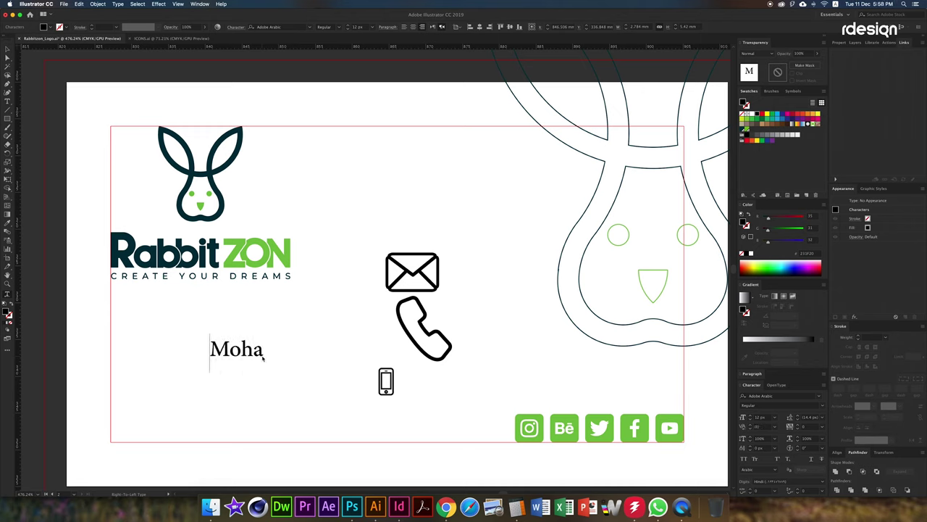
{"action": "type", "text": "mmed"}
{"action": "double_click", "coordinate": [265, 356]}
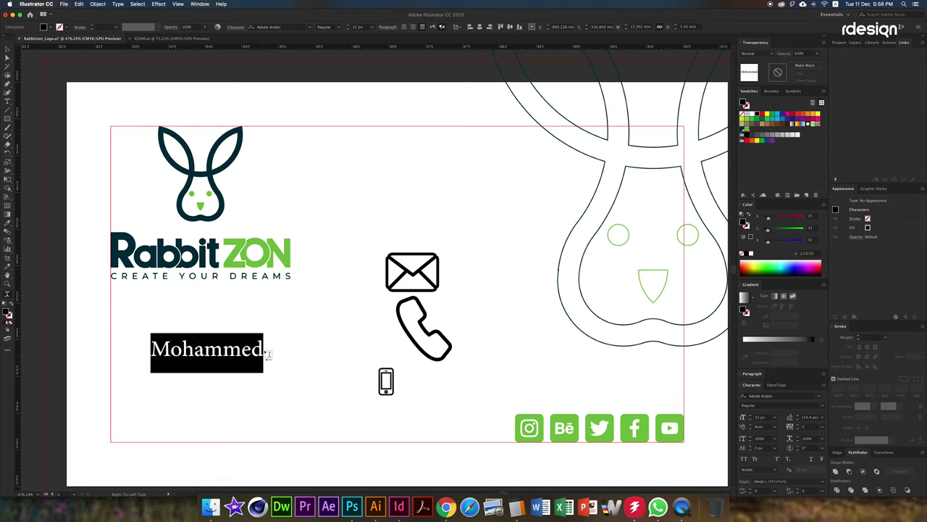
{"action": "key", "text": "Escape"}
- Set the name in Montserrat SemiBold and shift it further left
{"action": "left_click", "coordinate": [262, 25]}
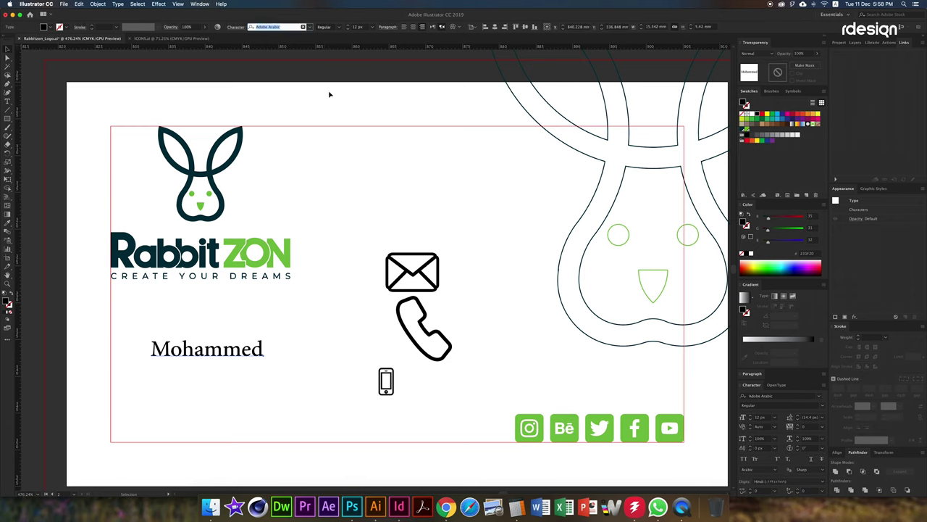
{"action": "type", "text": "mon"}
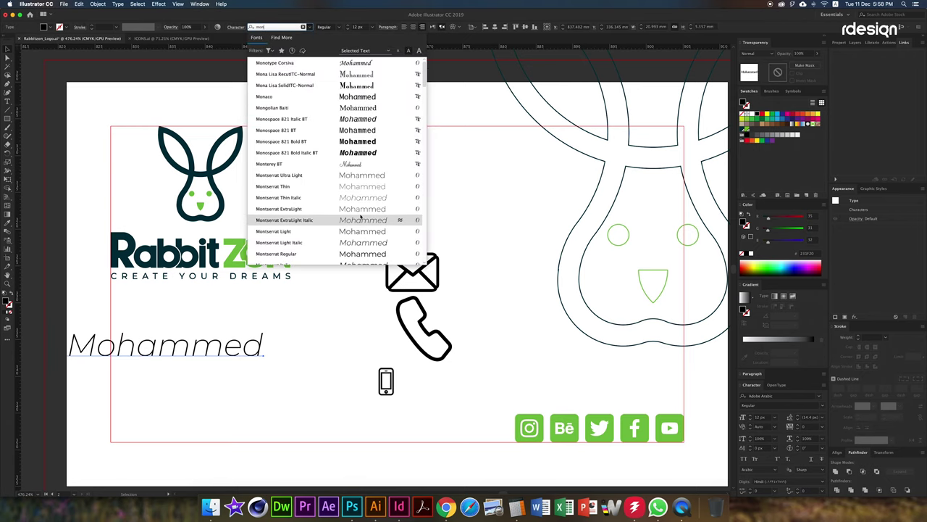
{"action": "left_click", "coordinate": [364, 256]}
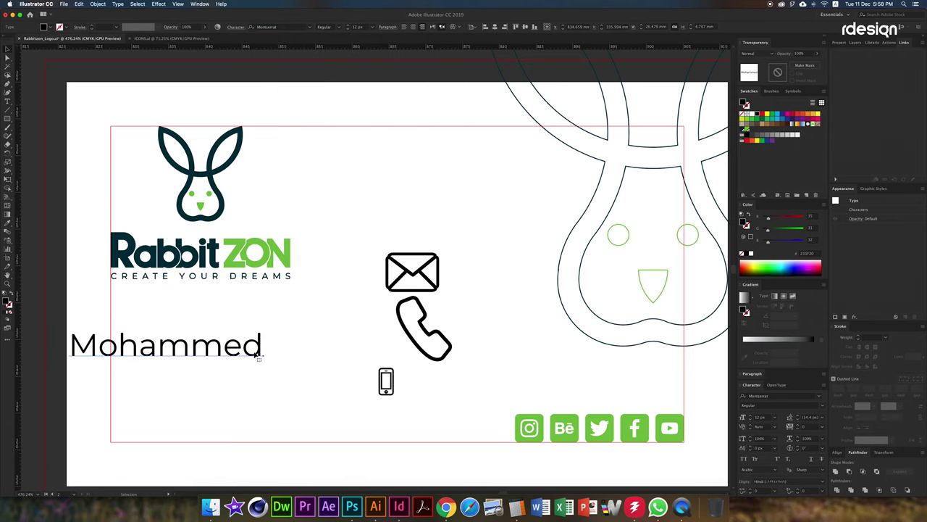
{"action": "mouse_move", "coordinate": [145, 347]}
{"action": "left_mouse_down"}
{"action": "mouse_move", "coordinate": [383, 346]}
{"action": "mouse_move", "coordinate": [241, 348]}
{"action": "left_mouse_up"}
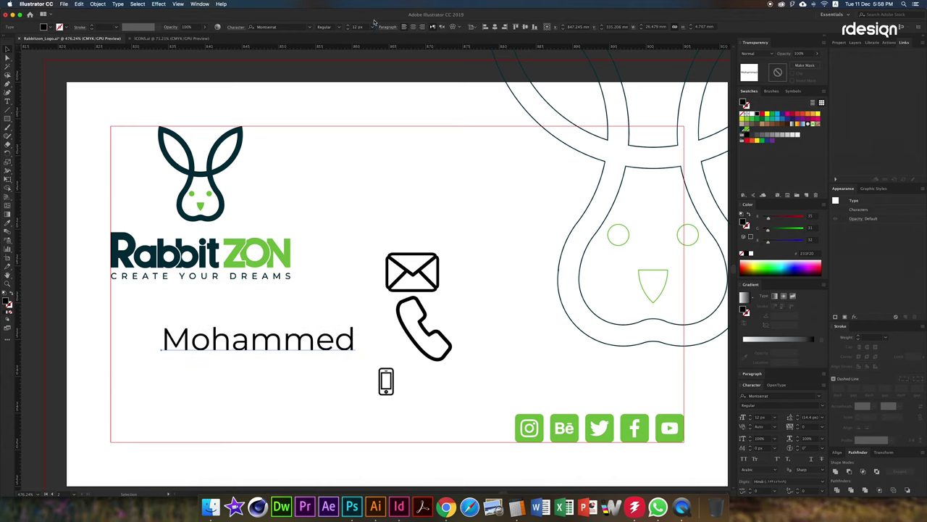
{"action": "left_click", "coordinate": [248, 350]}
{"action": "left_click", "coordinate": [248, 350]}
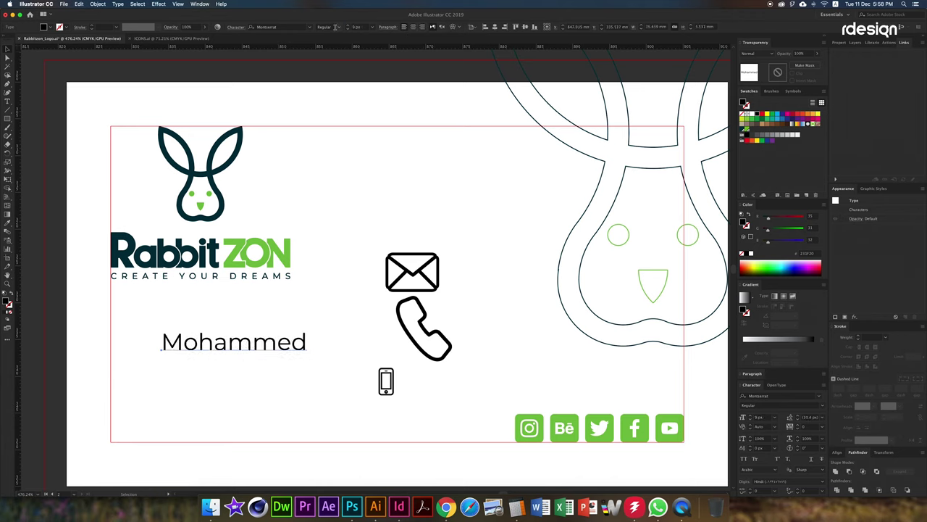
{"action": "left_click", "coordinate": [329, 26]}
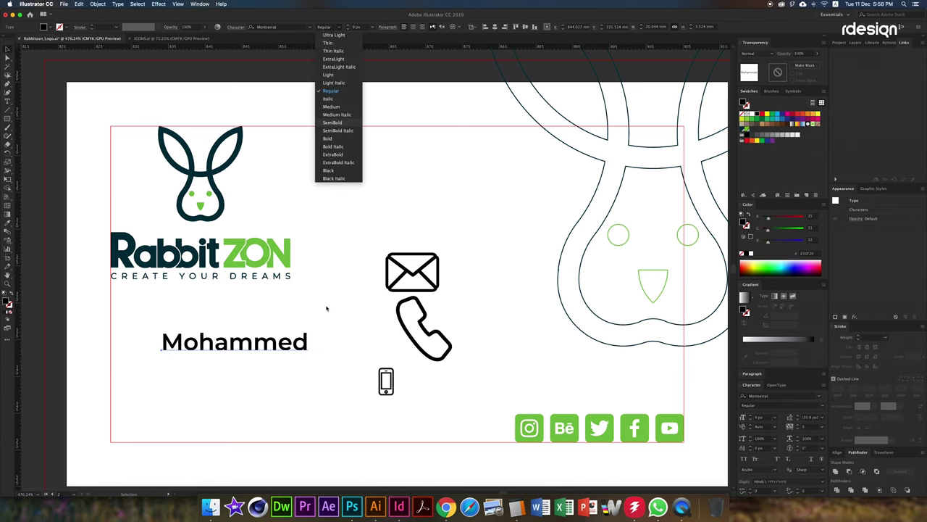
{"action": "double_click", "coordinate": [309, 347]}
- Add a 'Graphic Designer' line under the name in Montserrat Light, 7 pt
{"action": "key", "text": "Return"}
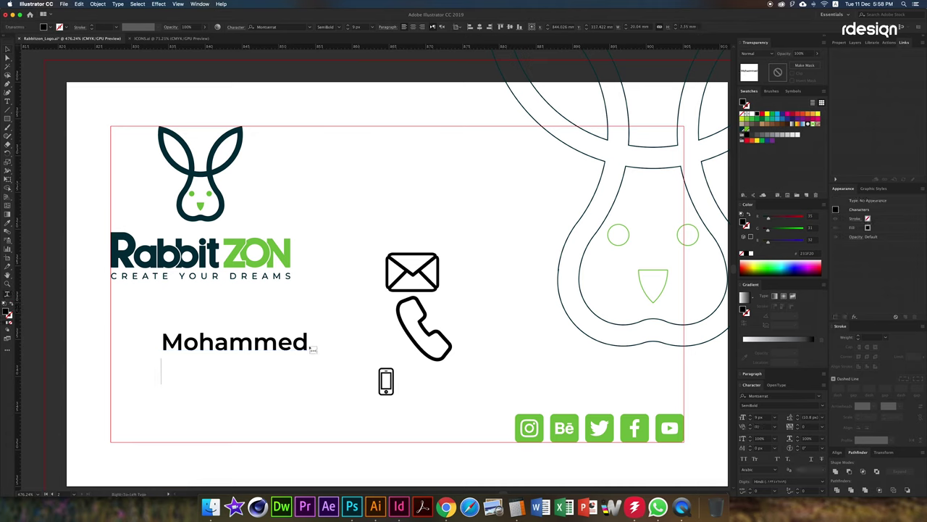
{"action": "type", "text": "D"}
{"action": "key", "text": "BackSpace"}
{"action": "type", "text": "Gra"}
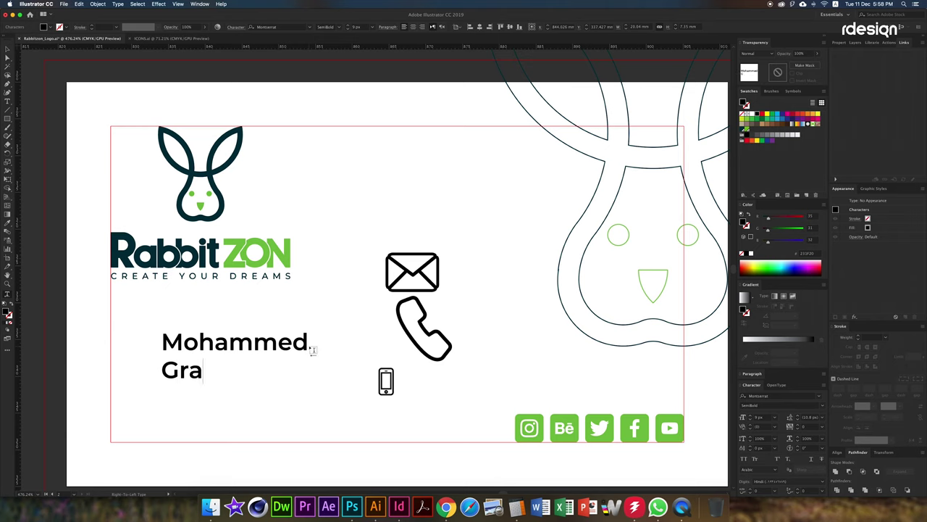
{"action": "type", "text": "phic Designe"}
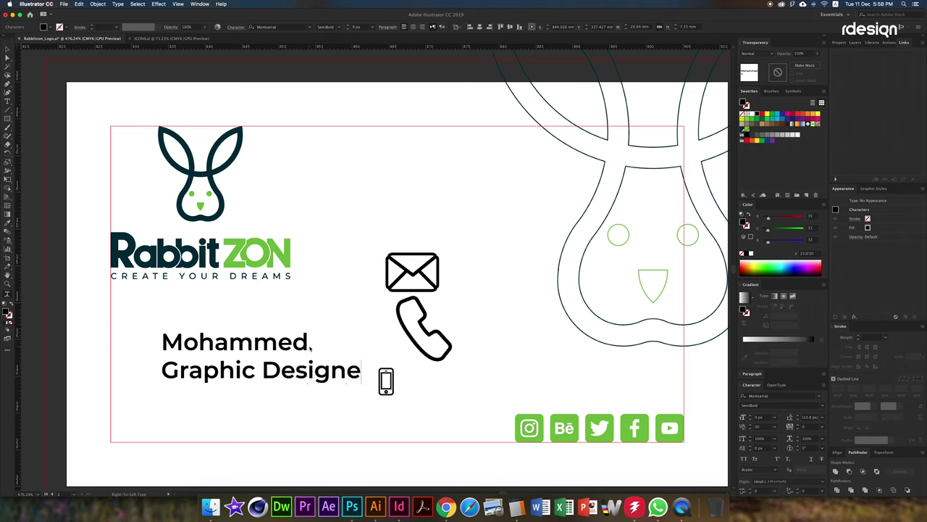
{"action": "type", "text": "r"}
{"action": "key", "text": "ctrl+shift+Up"}
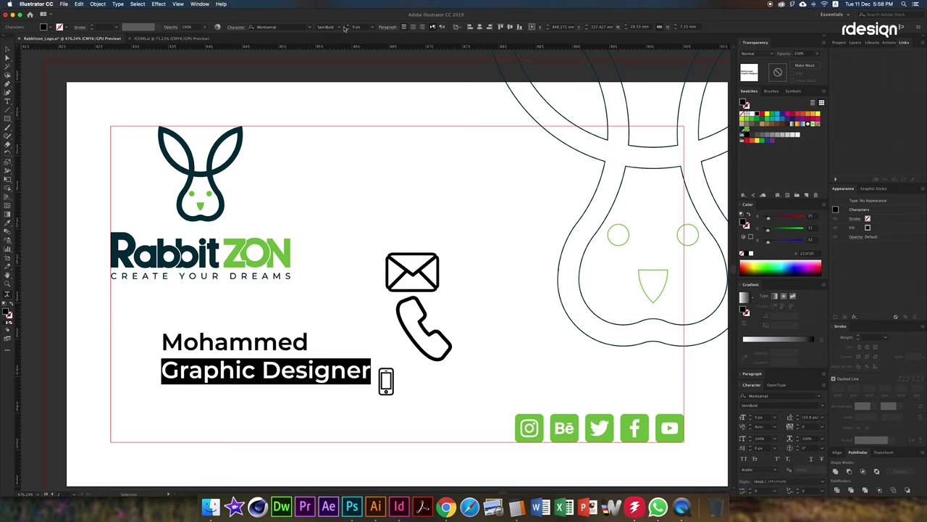
{"action": "left_click", "coordinate": [345, 27]}
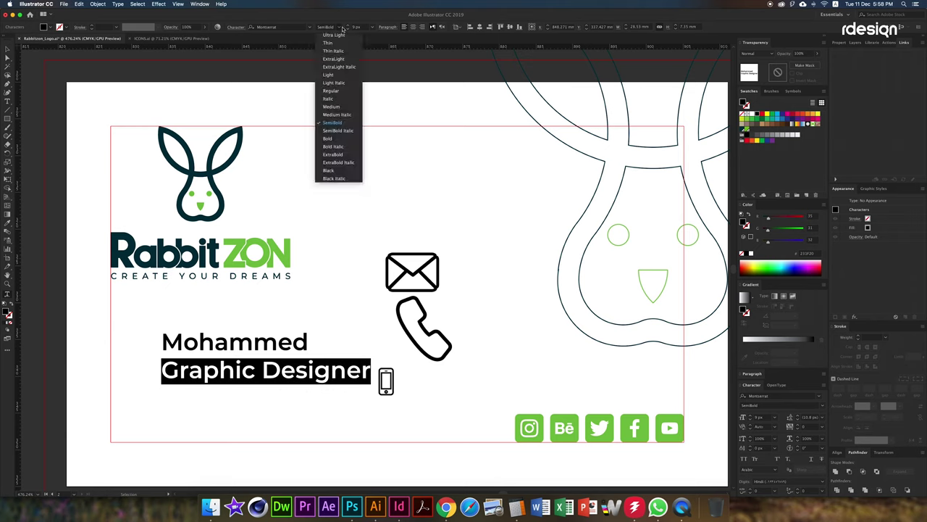
{"action": "left_click", "coordinate": [338, 77]}
{"action": "key", "text": "ctrl+shift+comma"}
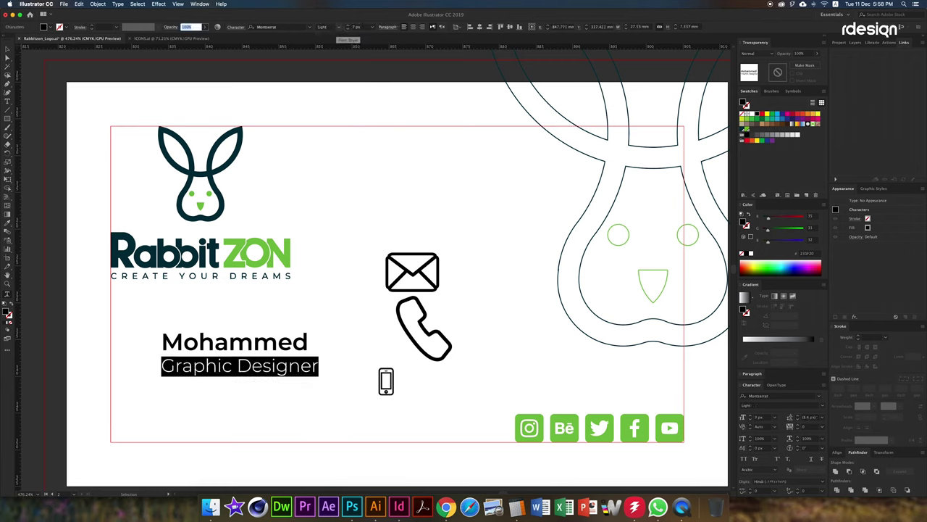
{"action": "left_click", "coordinate": [244, 361]}
- Colour the name green to match ZON and move the text block to the bottom-left
{"action": "double_click", "coordinate": [242, 349]}
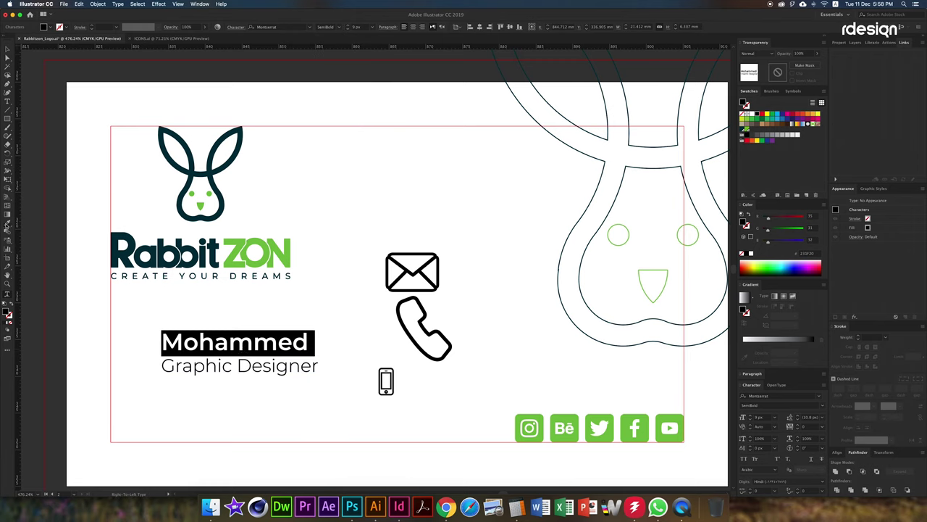
{"action": "left_click", "coordinate": [279, 253]}
{"action": "key", "text": "v"}
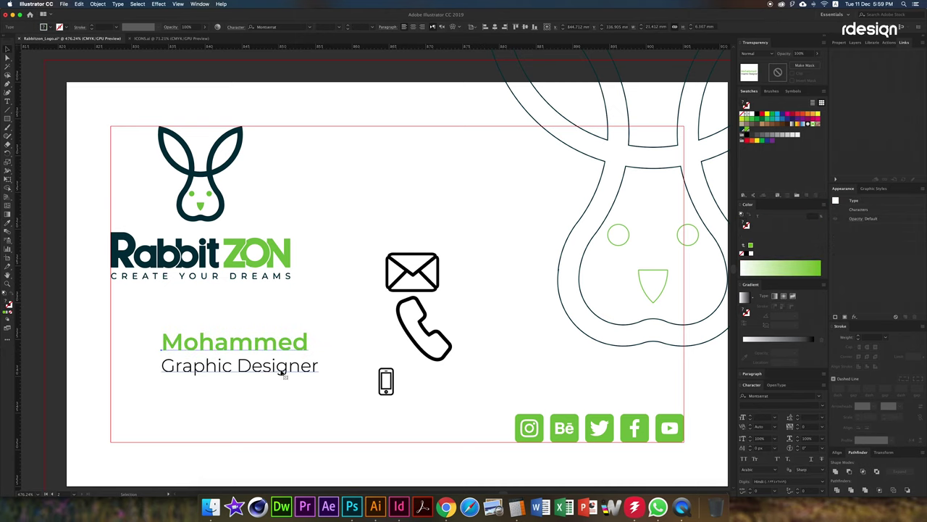
{"action": "left_click_drag", "start_coordinate": [284, 372], "coordinate": [232, 444]}
{"action": "left_click", "coordinate": [304, 423]}
- Delete the mobile phone, envelope and handset icons from the card
{"action": "scroll", "coordinate": [352, 414], "scroll_direction": "up", "scroll_amount": 1}
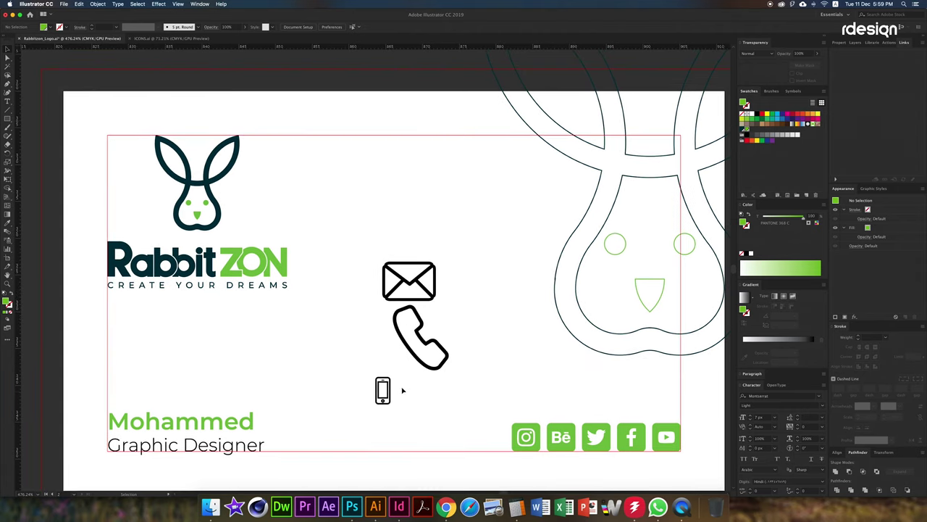
{"action": "left_click", "coordinate": [382, 390]}
{"action": "left_click_drag", "start_coordinate": [383, 391], "coordinate": [337, 414]}
{"action": "key", "text": "Delete"}
{"action": "left_click", "coordinate": [387, 355]}
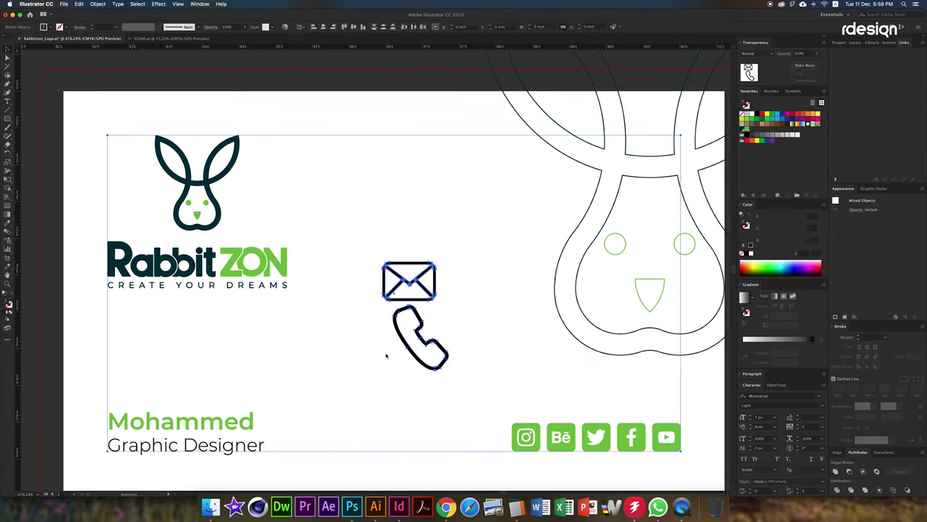
{"action": "key", "text": "Delete"}
{"action": "key", "text": "ctrl+z"}
{"action": "key", "text": "Delete"}
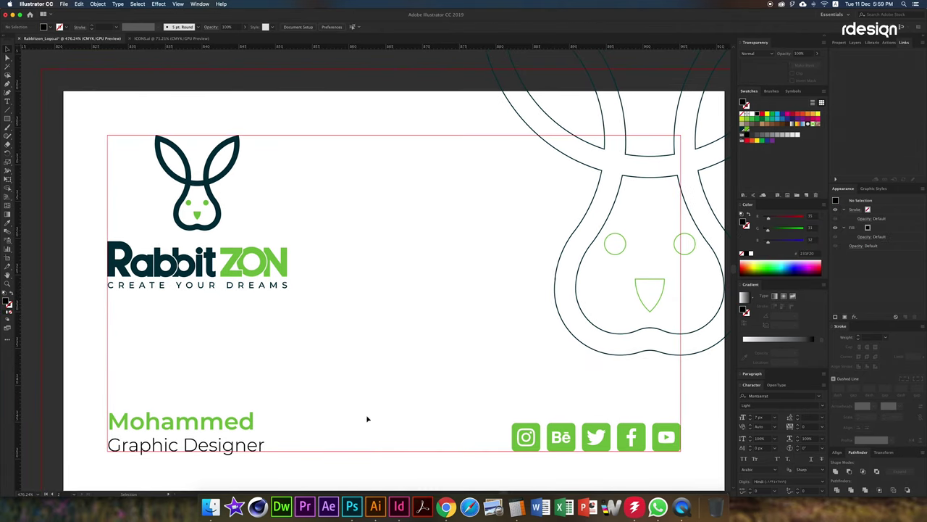
- Draw a vertical divider right of the name block, coloured the name's green
{"action": "scroll", "coordinate": [368, 353], "scroll_direction": "down", "scroll_amount": 3}
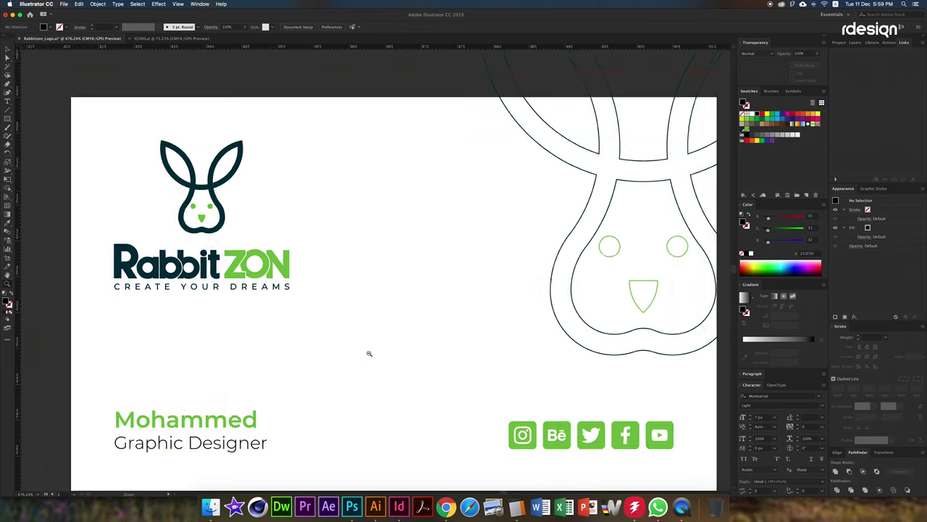
{"action": "key", "text": "backslash"}
{"action": "left_click_drag", "start_coordinate": [314, 388], "coordinate": [314, 416]}
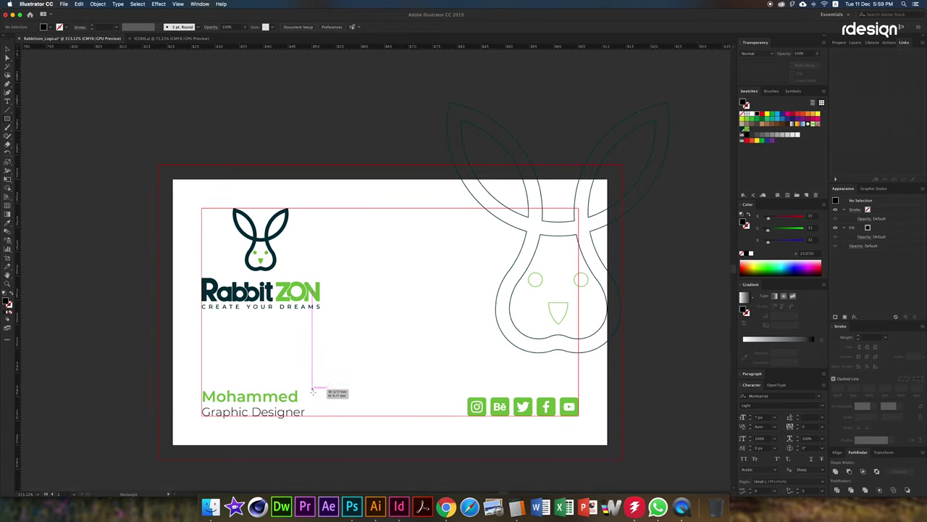
{"action": "key", "text": "i"}
{"action": "left_click", "coordinate": [293, 398]}
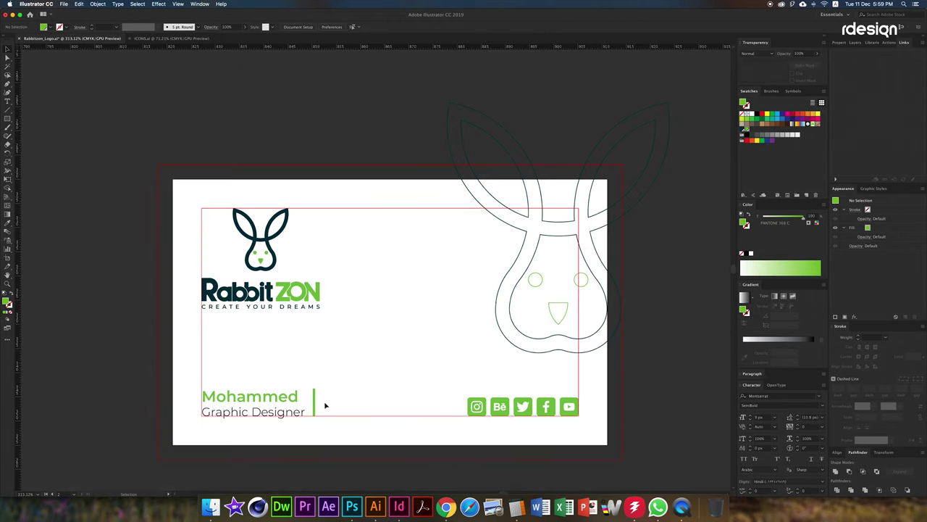
- Duplicate the name block beside the divider and retype it as 'M :'
{"action": "left_click", "coordinate": [265, 392]}
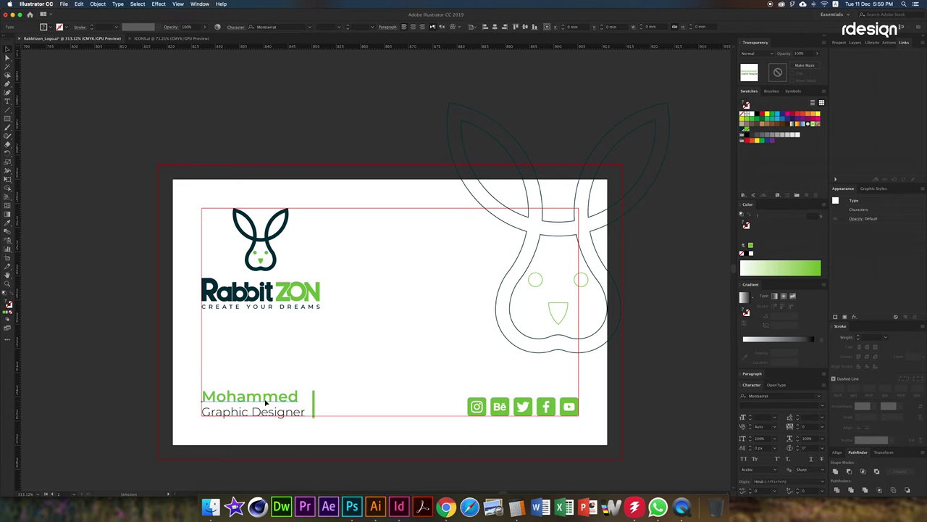
{"action": "left_click_drag", "start_coordinate": [247, 418], "coordinate": [371, 418]}
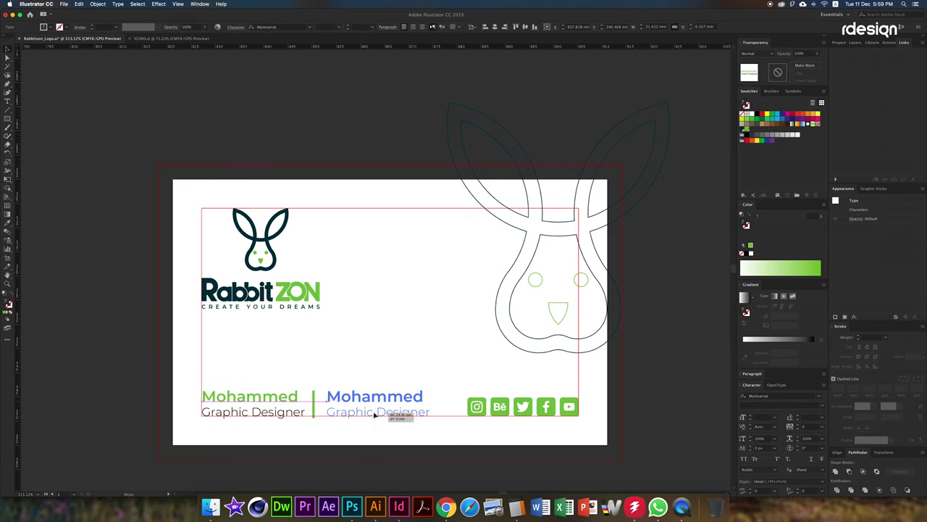
{"action": "double_click", "coordinate": [373, 403]}
{"action": "key", "text": "ctrl+a"}
{"action": "type", "text": "M "}
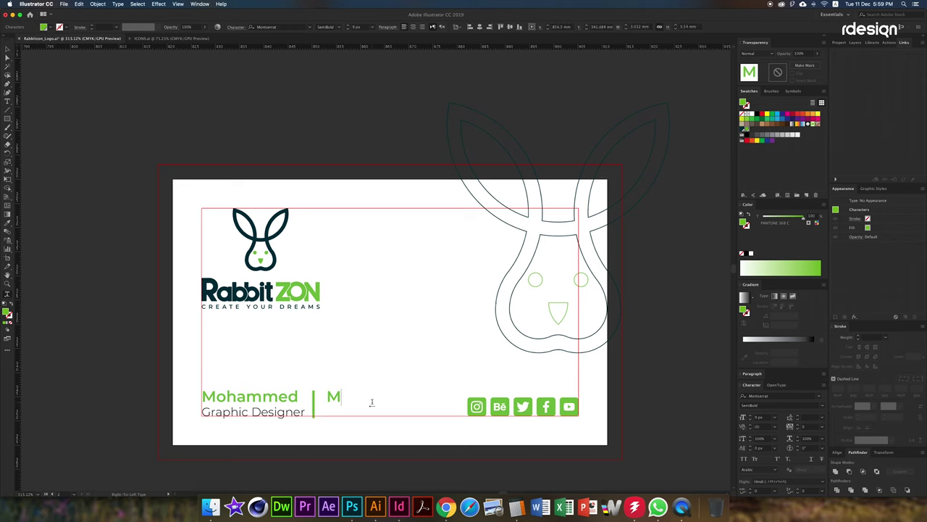
{"action": "type", "text": ":"}
{"action": "type", "text": "9"}
{"action": "key", "text": "BackSpace"}
{"action": "key", "text": "BackSpace"}
{"action": "type", "text": "05"}
{"action": "type", "text": "0"}
{"action": "type", "text": "00"}
{"action": "key", "text": "ctrl+a"}
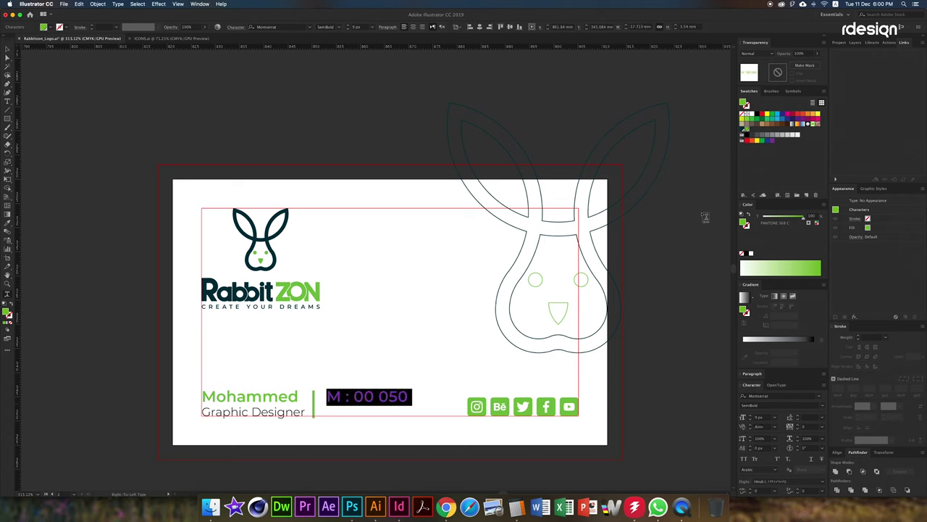
{"action": "left_click", "coordinate": [794, 481]}
{"action": "left_click", "coordinate": [786, 465]}
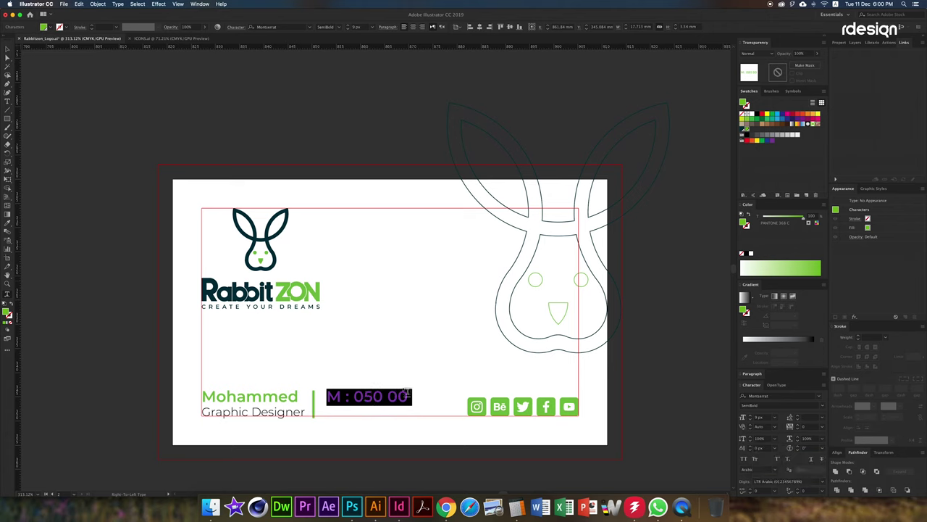
{"action": "left_click", "coordinate": [409, 395]}
{"action": "type", "text": "0 00"}
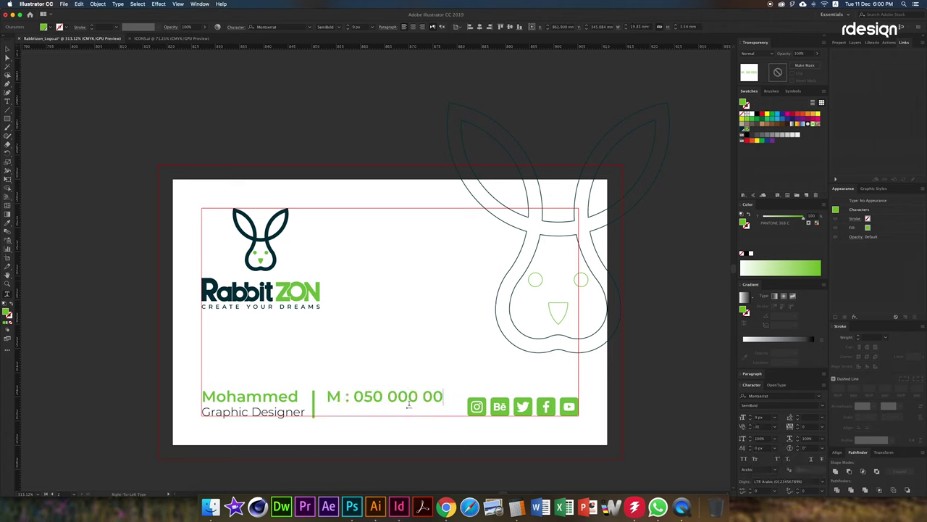
{"action": "type", "text": "00"}
- Set the colon and number to 7 px Regular, then zoom in on the phone line
{"action": "key", "text": "ctrl+a"}
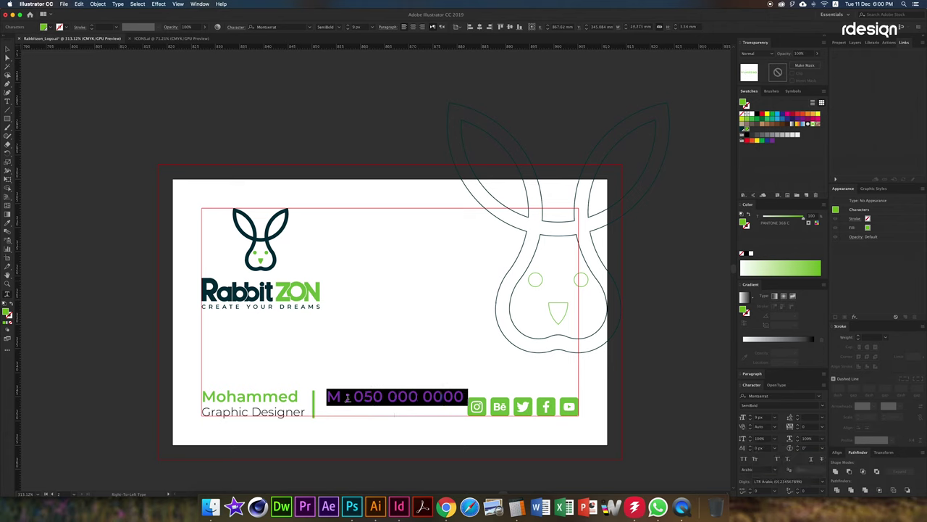
{"action": "left_click_drag", "start_coordinate": [346, 396], "coordinate": [467, 397]}
{"action": "left_click", "coordinate": [373, 29]}
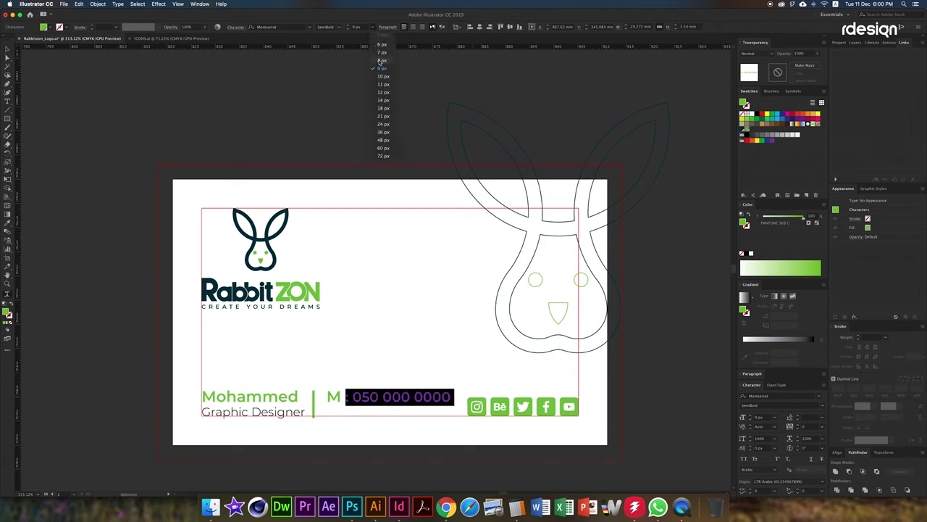
{"action": "left_click", "coordinate": [383, 51]}
{"action": "left_click", "coordinate": [338, 26]}
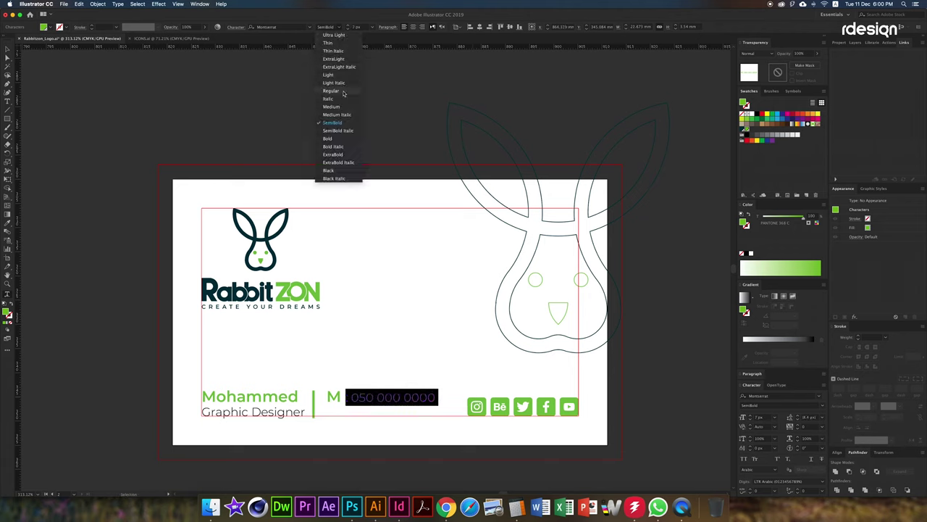
{"action": "left_click", "coordinate": [331, 91]}
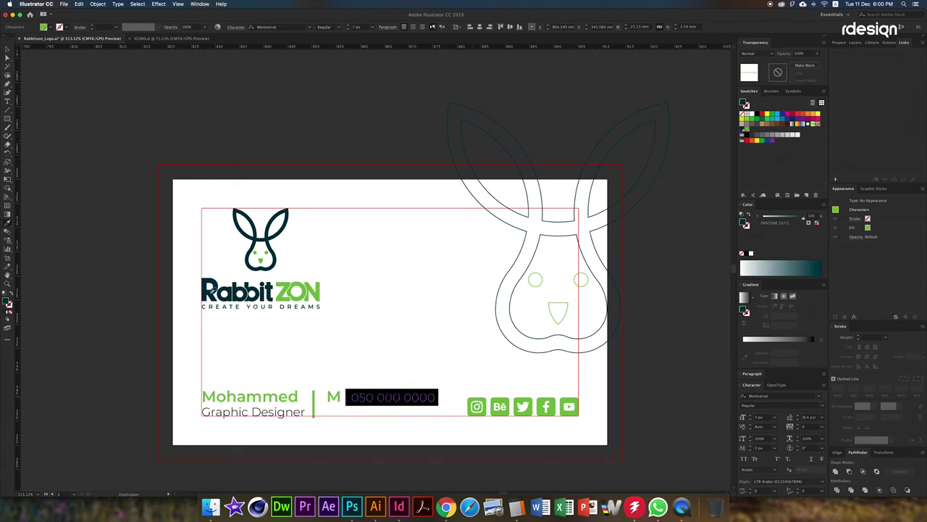
{"action": "key", "text": "Escape"}
{"action": "key", "text": "z"}
{"action": "left_click", "coordinate": [357, 413]}
- Apply the phone line's spacing, nudge the block, and start an 'E' line below
{"action": "key", "text": "t"}
{"action": "triple_click", "coordinate": [313, 389]}
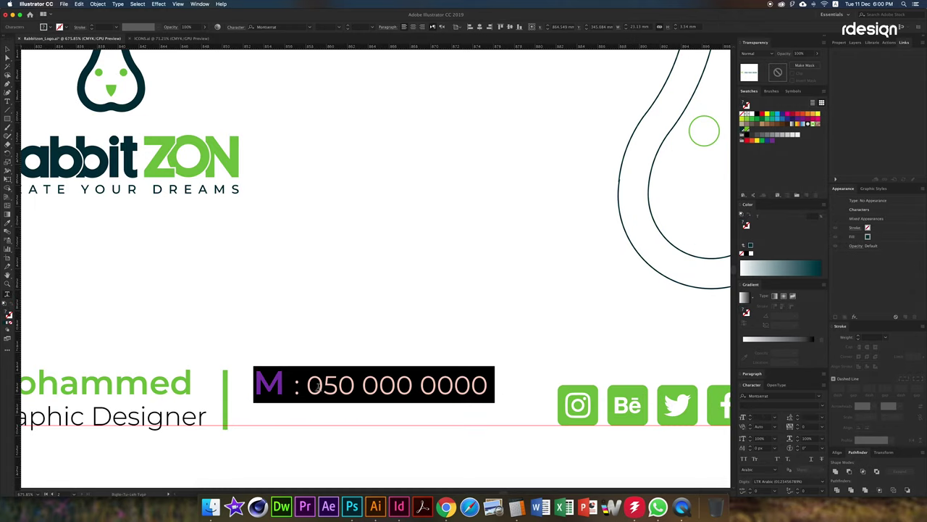
{"action": "key", "text": "Tab"}
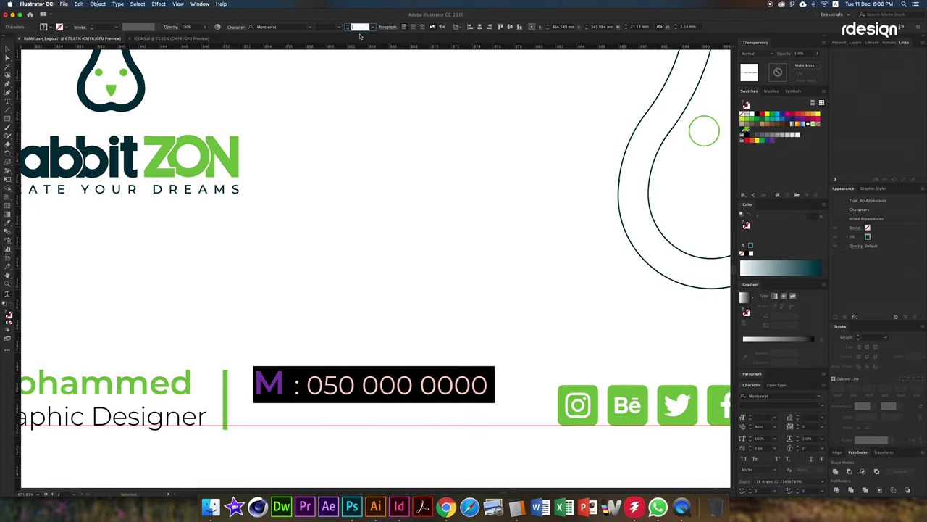
{"action": "key", "text": "Return"}
{"action": "key", "text": "Escape"}
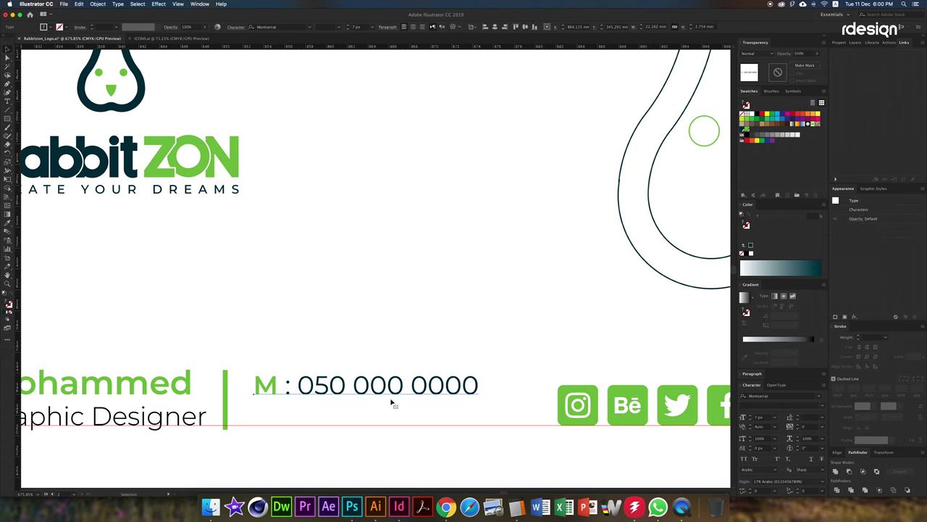
{"action": "left_click_drag", "start_coordinate": [391, 401], "coordinate": [383, 392]}
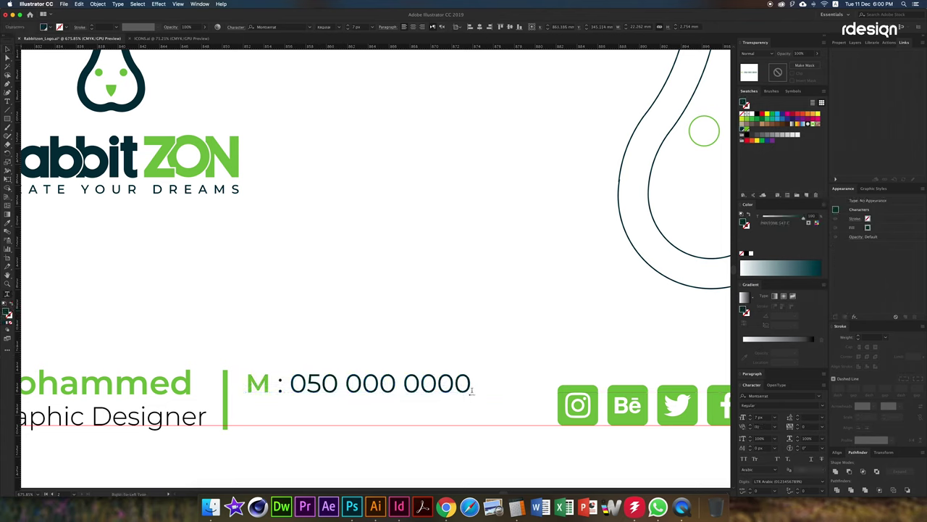
{"action": "type", "text": "E :"}
- Colour the 'E :' label green like the 'M :' label
{"action": "left_click_drag", "start_coordinate": [282, 382], "coordinate": [247, 384]}
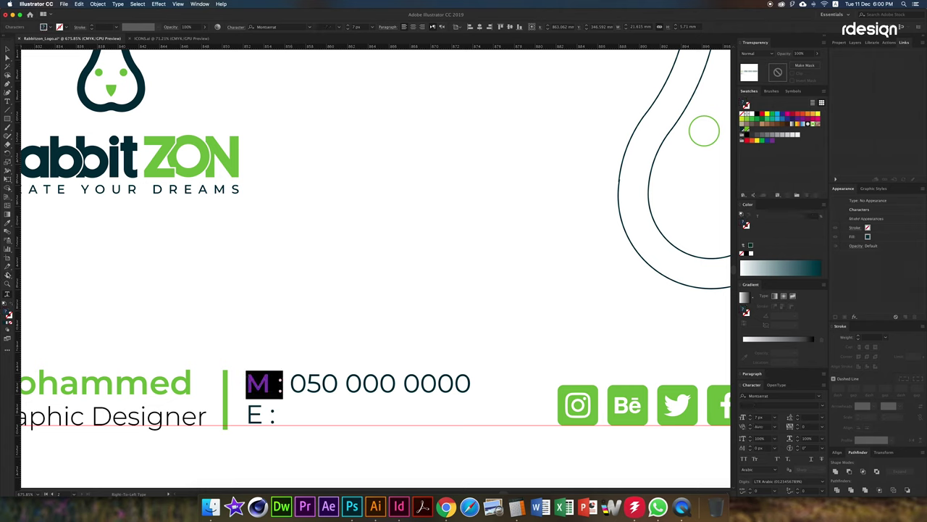
{"action": "left_click", "coordinate": [7, 52]}
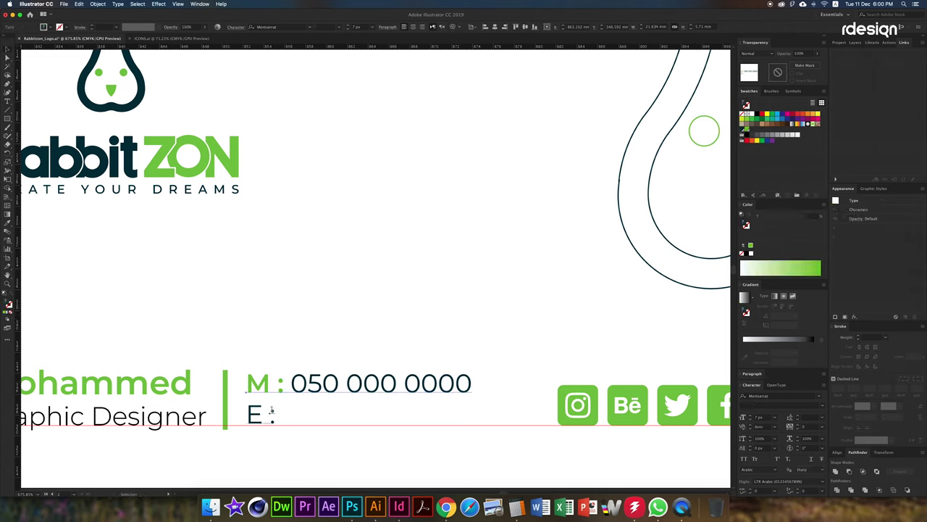
{"action": "left_click_drag", "start_coordinate": [272, 410], "coordinate": [246, 415]}
{"action": "left_click", "coordinate": [268, 376]}
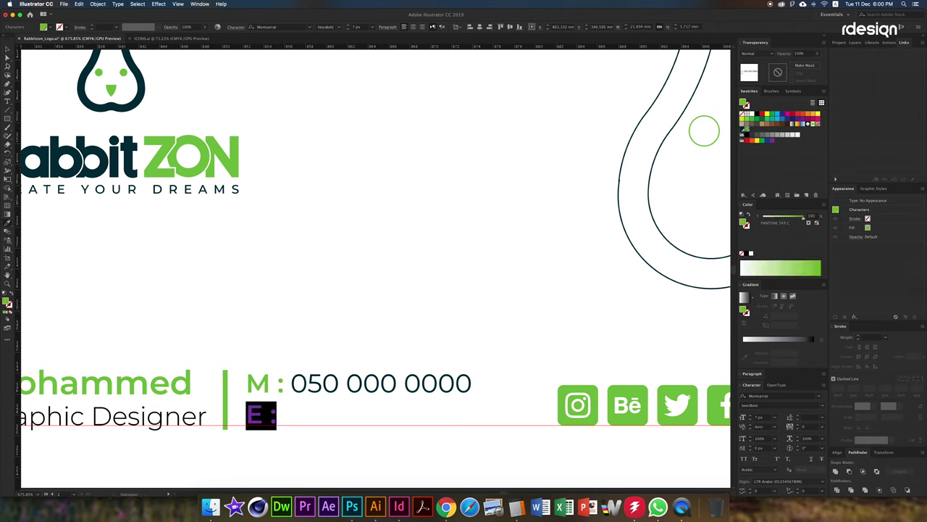
- Insert tabs around the colons on both lines and type the E number 110000000
{"action": "left_click", "coordinate": [274, 385]}
{"action": "key", "text": "Tab"}
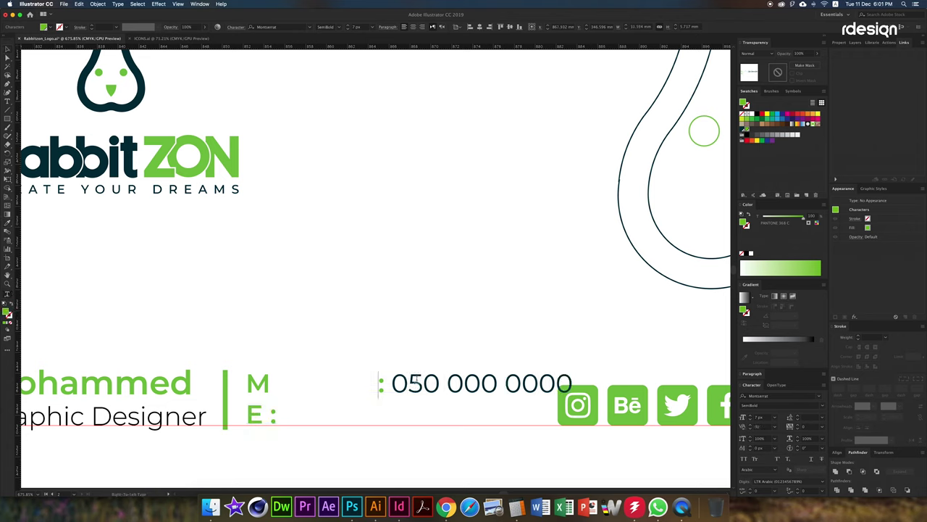
{"action": "left_click", "coordinate": [384, 384]}
{"action": "key", "text": "Tab"}
{"action": "left_click", "coordinate": [272, 413]}
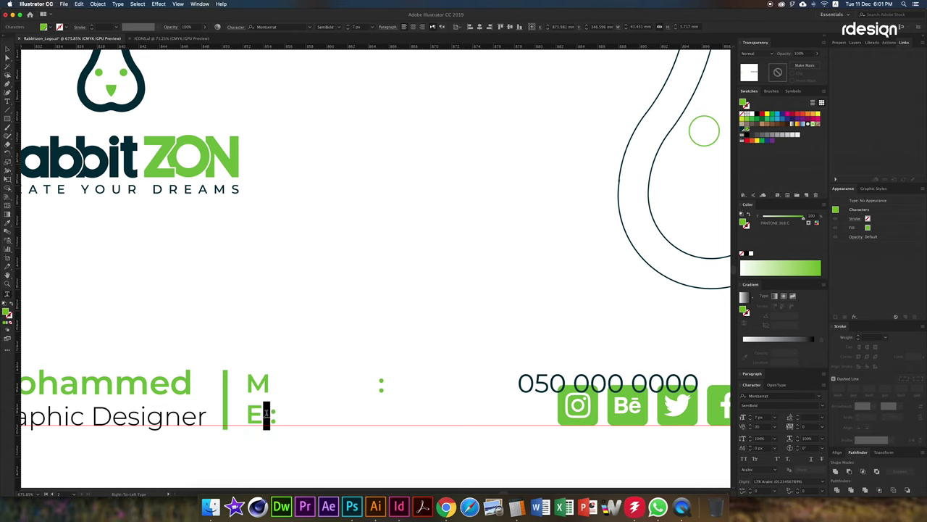
{"action": "key", "text": "Tab"}
{"action": "type", "text": "1100"}
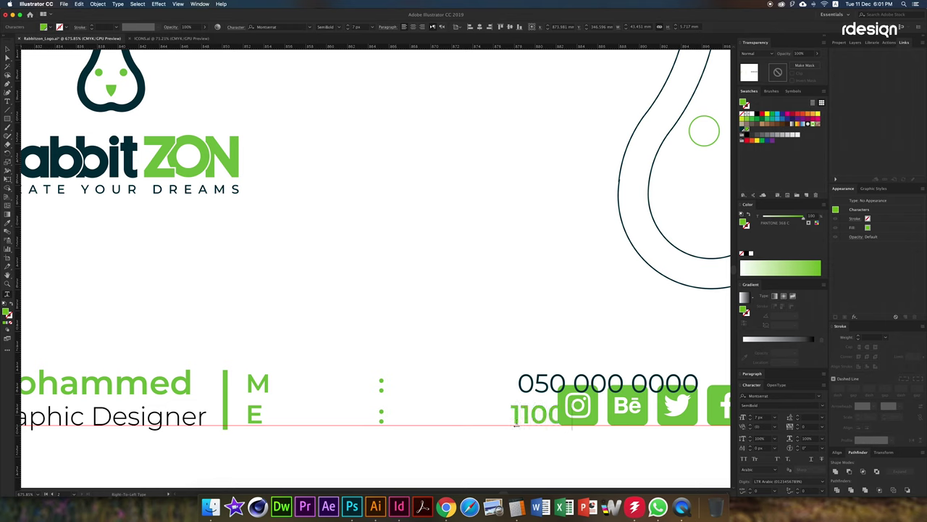
{"action": "type", "text": "000 000"}
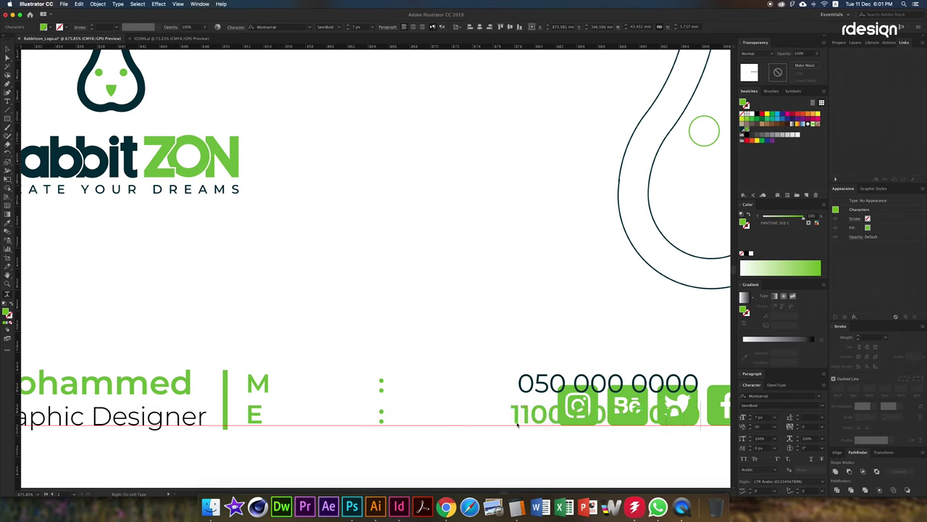
{"action": "left_click_drag", "start_coordinate": [512, 414], "coordinate": [714, 418]}
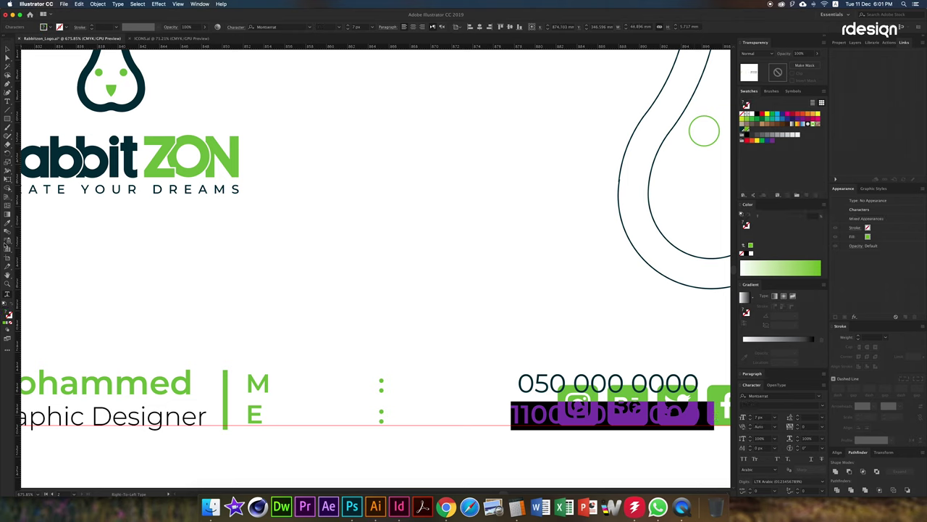
{"action": "left_click", "coordinate": [7, 245]}
{"action": "left_click", "coordinate": [545, 383]}
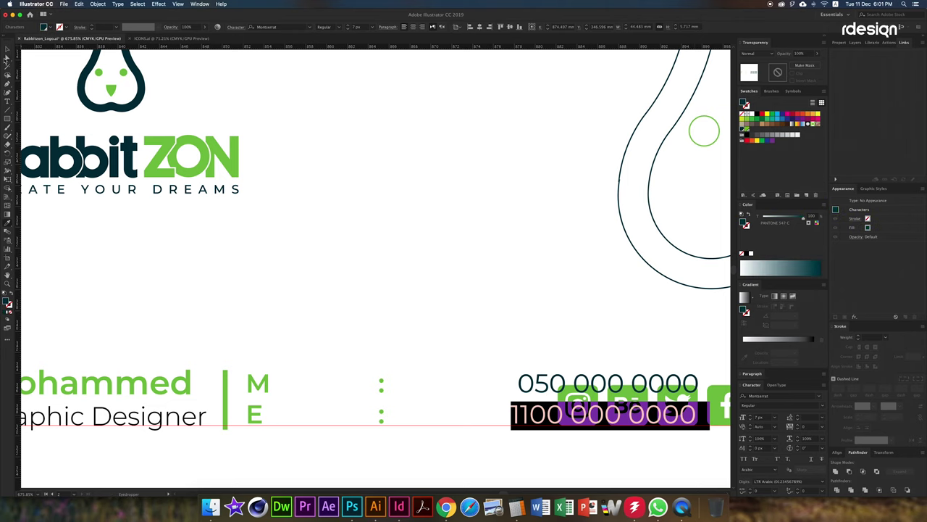
{"action": "left_click", "coordinate": [562, 415]}
{"action": "key", "text": "BackSpace"}
- Set a tab stop so the colons and numbers of both contact lines align
{"action": "key", "text": "super+a"}
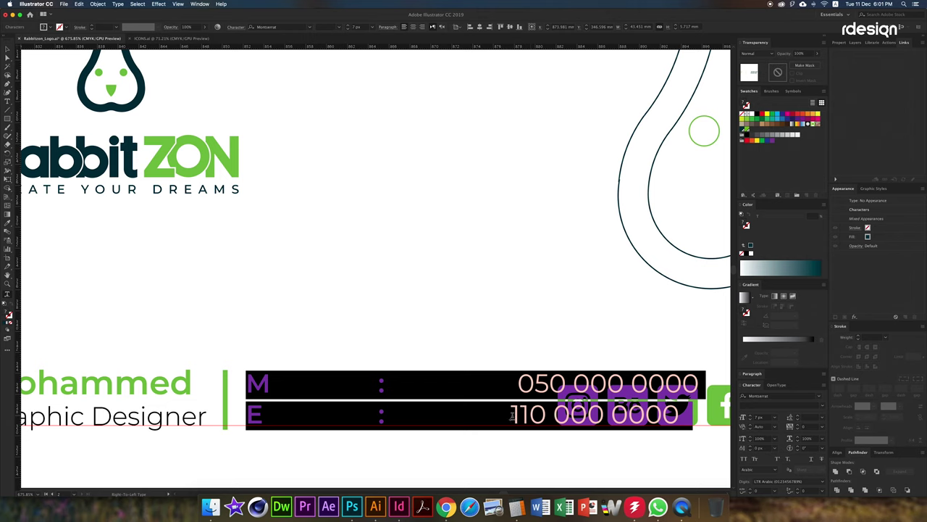
{"action": "left_click_drag", "start_coordinate": [511, 415], "coordinate": [415, 415]}
{"action": "key", "text": "super+a"}
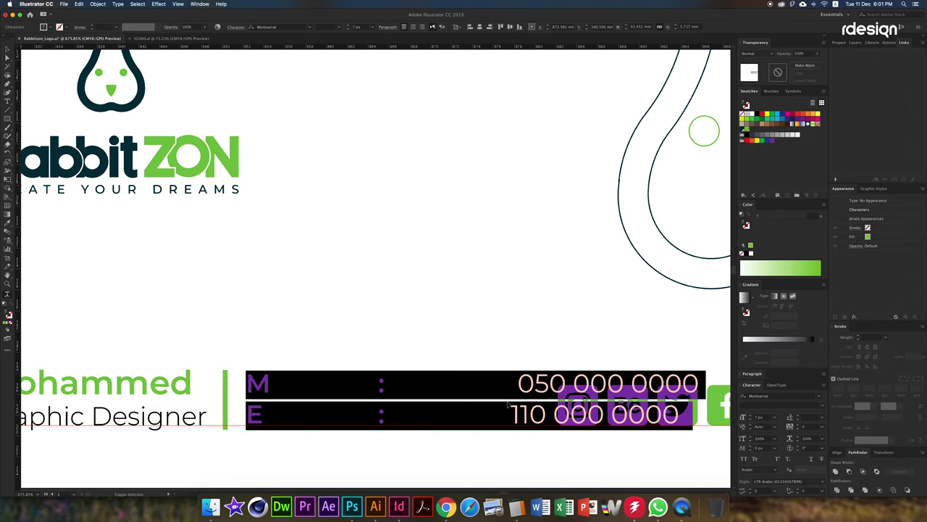
{"action": "key", "text": "super+shift+t"}
{"action": "mouse_move", "coordinate": [297, 358]}
{"action": "left_mouse_down"}
{"action": "mouse_move", "coordinate": [278, 358]}
{"action": "mouse_move", "coordinate": [362, 358]}
{"action": "mouse_move", "coordinate": [294, 360]}
{"action": "left_mouse_up"}
{"action": "left_click", "coordinate": [299, 382]}
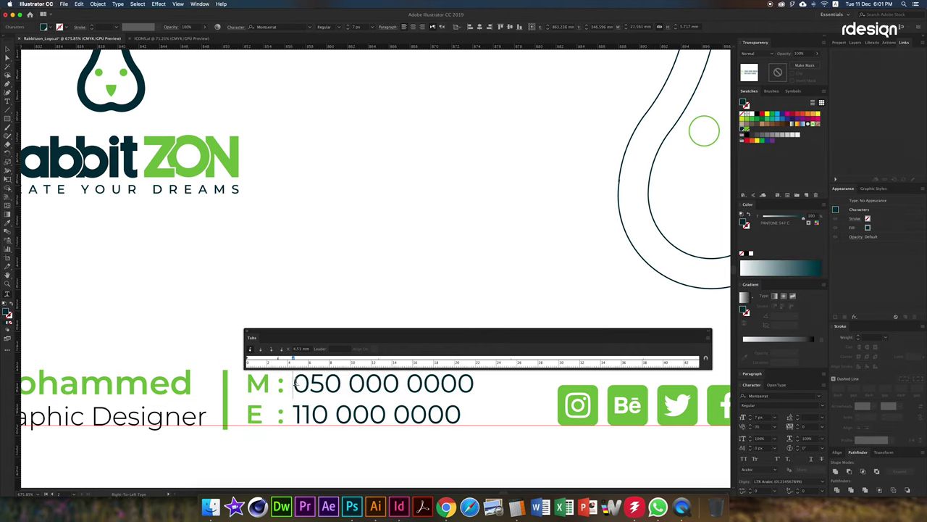
- Increase the E number's tracking to 40 and fit the card in view
{"action": "left_click_drag", "start_coordinate": [293, 414], "coordinate": [476, 414]}
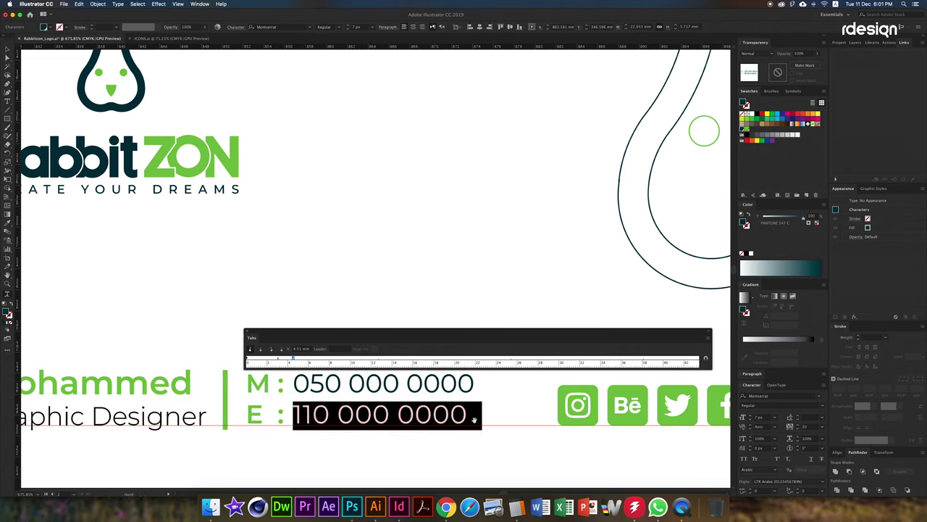
{"action": "key", "text": "alt+Right"}
{"action": "key", "text": "alt+Right"}
{"action": "key", "text": "Escape"}
{"action": "left_click", "coordinate": [247, 332]}
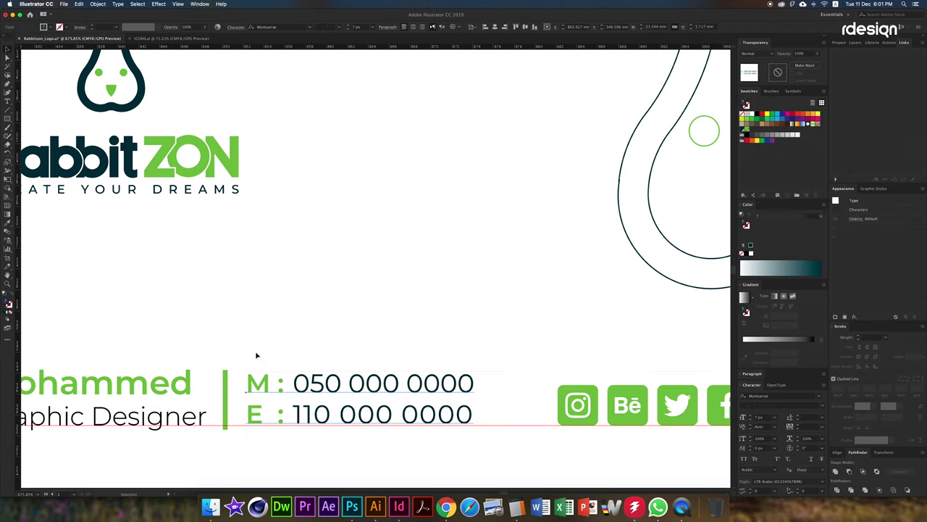
{"action": "key", "text": "super+0"}
- Duplicate the card artboard below the original one
{"action": "left_click", "coordinate": [361, 441]}
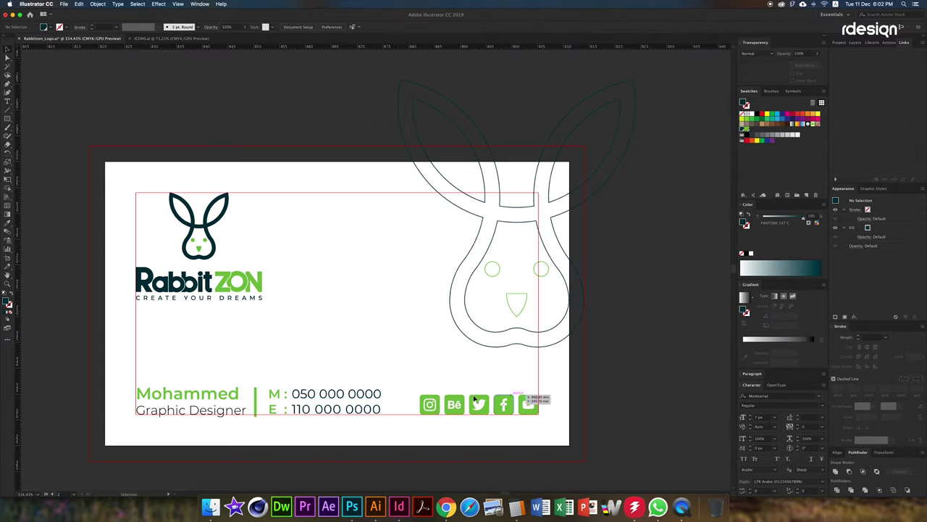
{"action": "left_click_drag", "start_coordinate": [551, 389], "coordinate": [427, 410]}
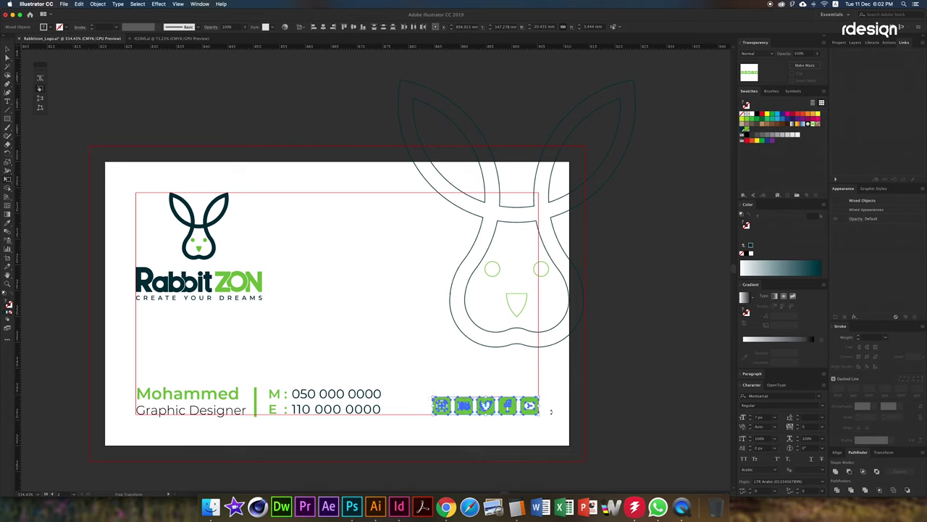
{"action": "left_click", "coordinate": [472, 430]}
{"action": "key", "text": "super+minus"}
{"action": "scroll", "coordinate": [306, 314], "scroll_direction": "down", "scroll_amount": 3}
{"action": "key", "text": "shift+o"}
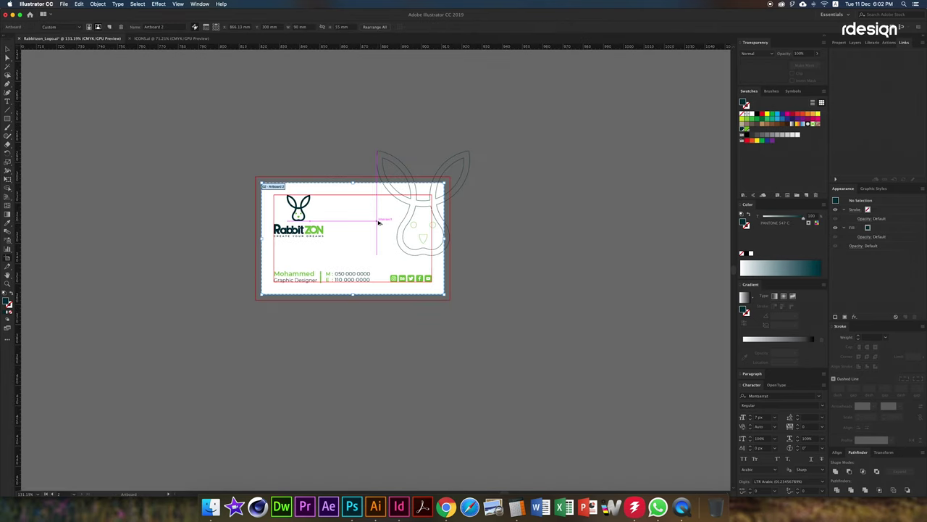
{"action": "left_click_drag", "start_coordinate": [379, 217], "coordinate": [377, 386]}
{"action": "key", "text": "Escape"}
- Clear the duplicated artboard and draw a rectangle covering it for the teal back
{"action": "left_click_drag", "start_coordinate": [586, 347], "coordinate": [340, 427]}
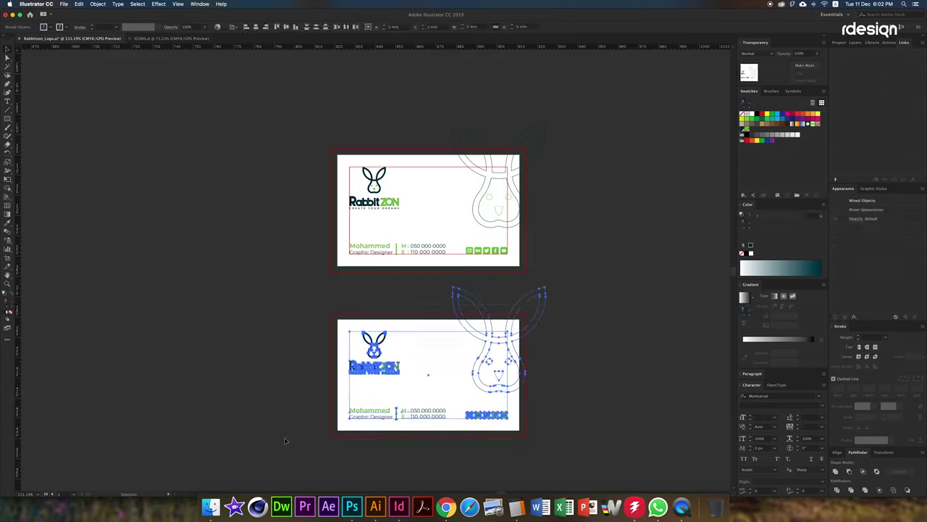
{"action": "key", "text": "Delete"}
{"action": "key", "text": "m"}
{"action": "mouse_move", "coordinate": [331, 316]}
{"action": "left_mouse_down"}
{"action": "mouse_move", "coordinate": [500, 445]}
{"action": "mouse_move", "coordinate": [526, 438]}
{"action": "left_mouse_up"}
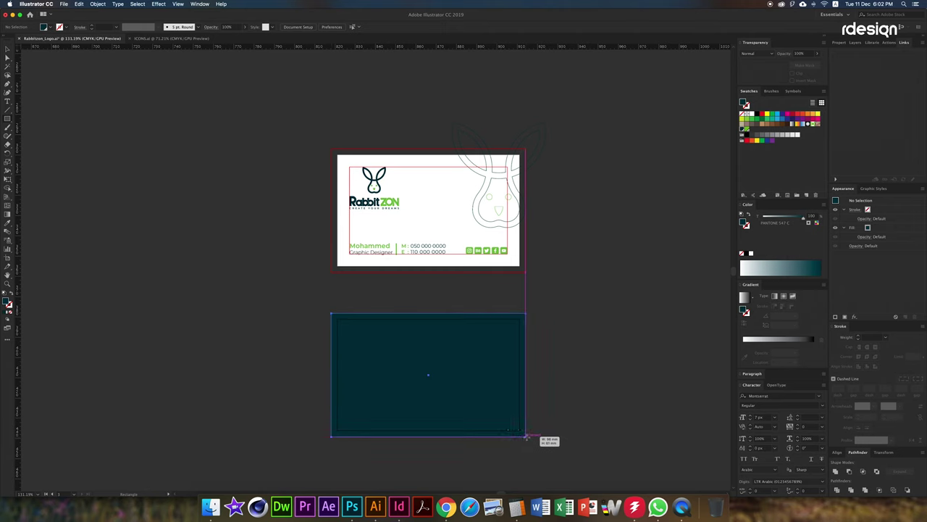
- Place a white copy of the logo centred horizontally and vertically on the teal card
{"action": "left_click_drag", "start_coordinate": [398, 205], "coordinate": [445, 395]}
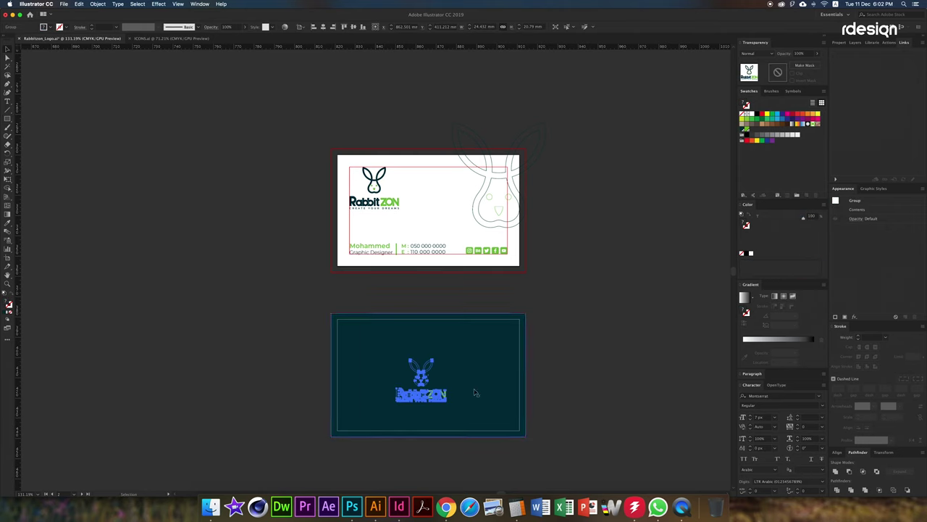
{"action": "key", "text": "d"}
{"action": "key", "text": "z"}
{"action": "left_click", "coordinate": [468, 390]}
{"action": "key", "text": "v"}
{"action": "left_click", "coordinate": [324, 27]}
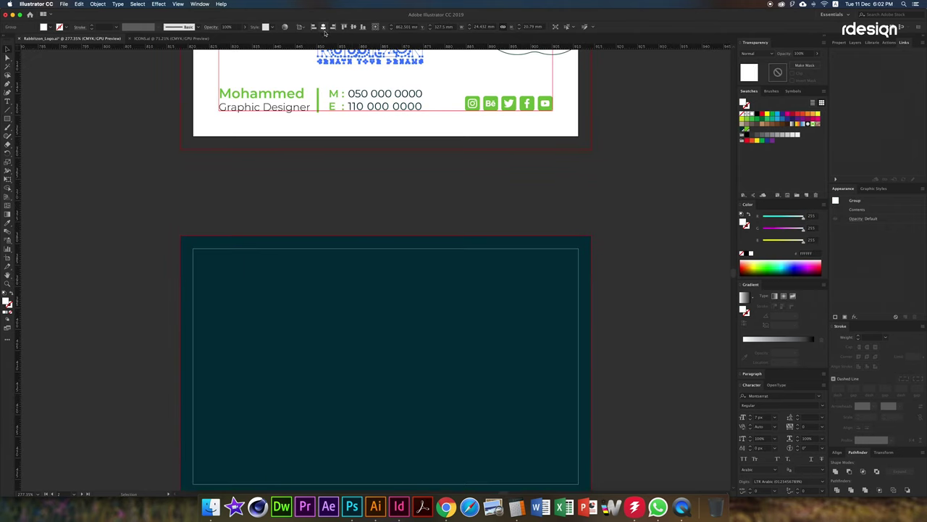
{"action": "left_click", "coordinate": [507, 450], "text": "shift"}
{"action": "left_click", "coordinate": [349, 27]}
{"action": "scroll", "coordinate": [619, 365], "scroll_direction": "down", "scroll_amount": 3}
{"action": "left_click", "coordinate": [457, 358]}
{"action": "left_click", "coordinate": [362, 290]}
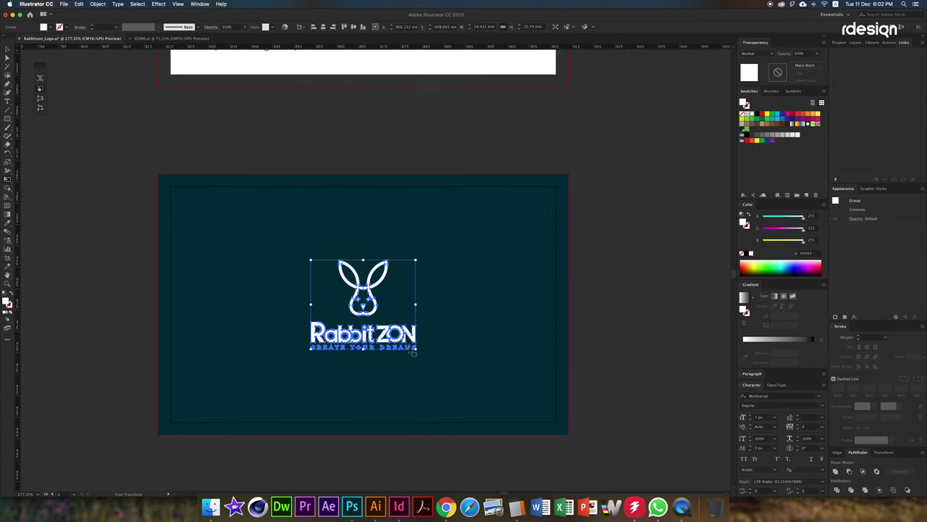
{"action": "left_click", "coordinate": [444, 202]}
{"action": "scroll", "coordinate": [444, 202], "scroll_direction": "up", "scroll_amount": 2}
{"action": "mouse_move", "coordinate": [357, 68]}
{"action": "left_mouse_down"}
{"action": "mouse_move", "coordinate": [485, 323]}
{"action": "mouse_move", "coordinate": [454, 308]}
{"action": "mouse_move", "coordinate": [452, 321]}
{"action": "left_mouse_up"}
{"action": "left_click", "coordinate": [751, 253]}
{"action": "double_click", "coordinate": [443, 308]}
{"action": "key", "text": "BackSpace"}
{"action": "key", "text": "BackSpace"}
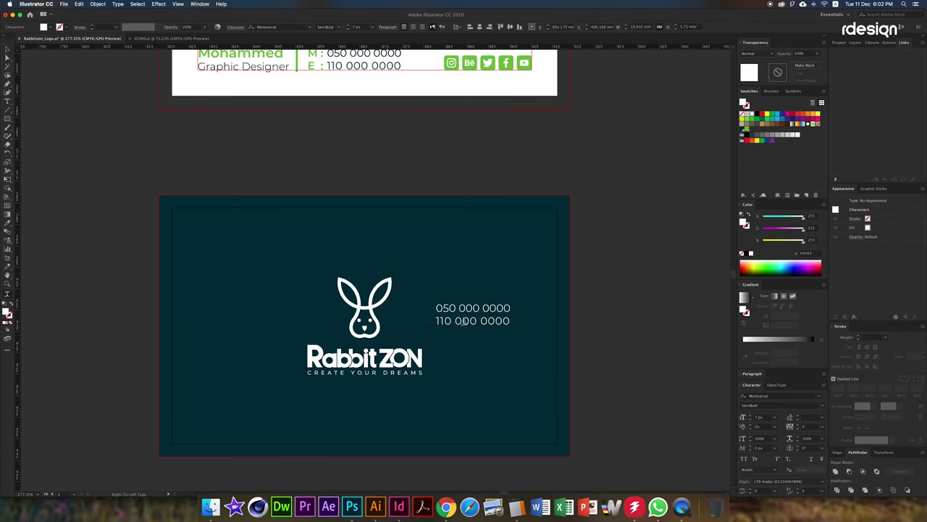
{"action": "triple_click", "coordinate": [461, 321]}
{"action": "key", "text": "BackSpace"}
{"action": "key", "text": "super+a"}
{"action": "type", "text": "www"}
{"action": "type", "text": ".com"}
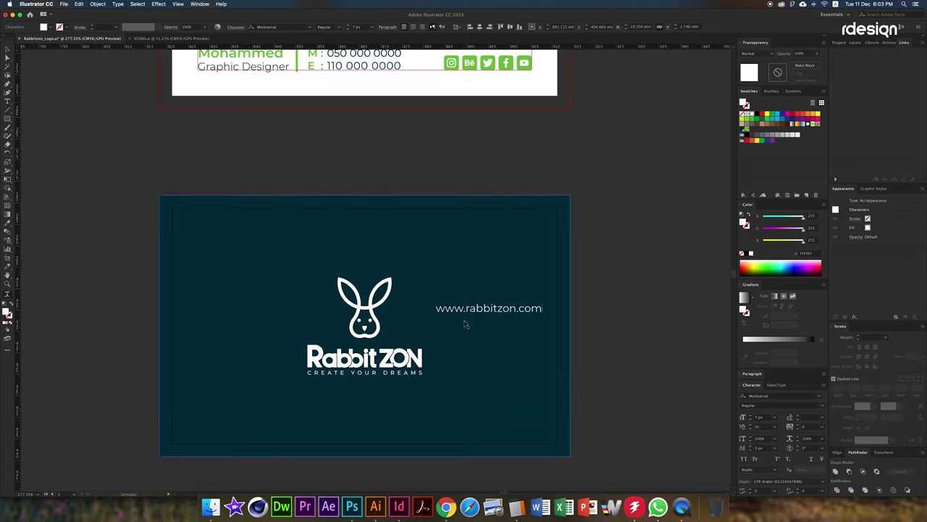
{"action": "key", "text": "Escape"}
- Centre the website text and move it near the bottom of the teal card
{"action": "left_click", "coordinate": [489, 28]}
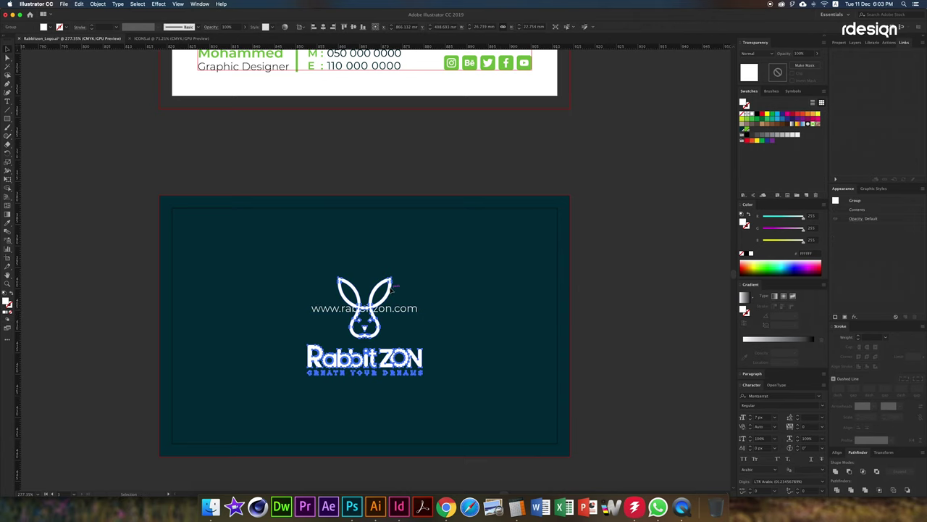
{"action": "left_click_drag", "start_coordinate": [402, 345], "coordinate": [402, 442]}
{"action": "left_click", "coordinate": [616, 382]}
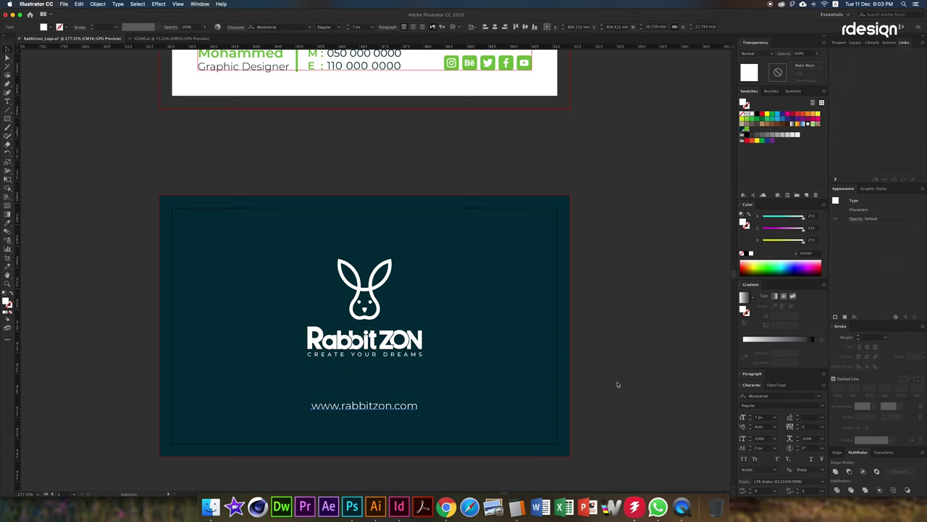
{"action": "scroll", "coordinate": [356, 325], "scroll_direction": "down", "scroll_amount": 5}
- Save the card as an AI file in a new Business Card Design folder inside Rabbitzon
{"action": "key", "text": "ctrl+shift+s"}
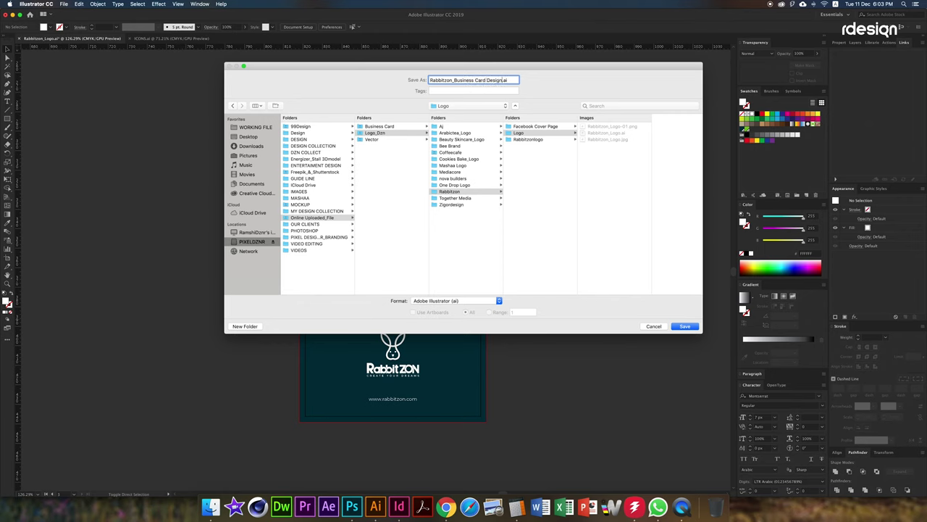
{"action": "left_click", "coordinate": [449, 192]}
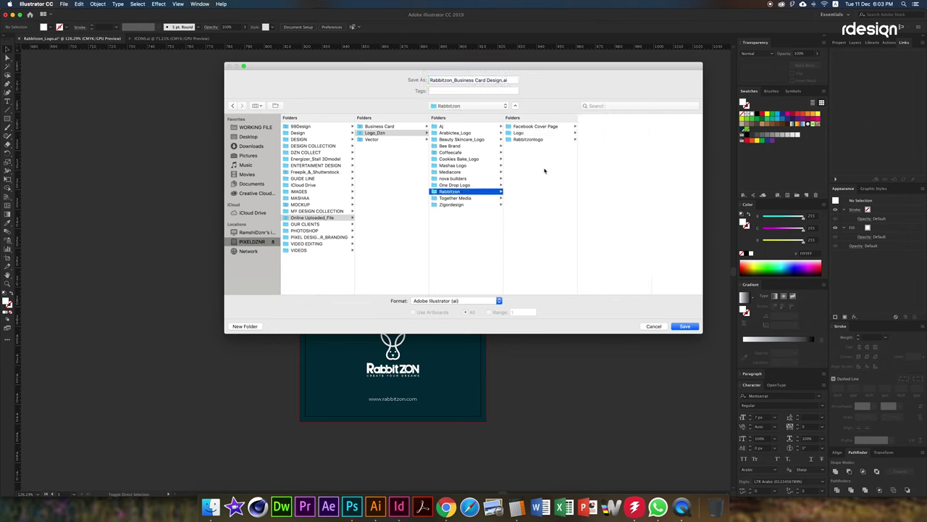
{"action": "left_click", "coordinate": [245, 326]}
{"action": "type", "text": "Business Card Design"}
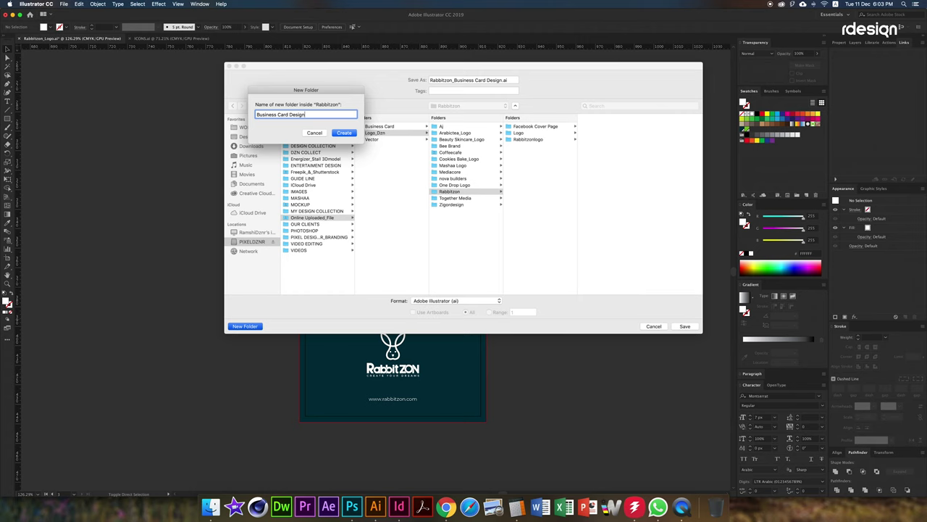
{"action": "key", "text": "Return"}
{"action": "key", "text": "Return"}
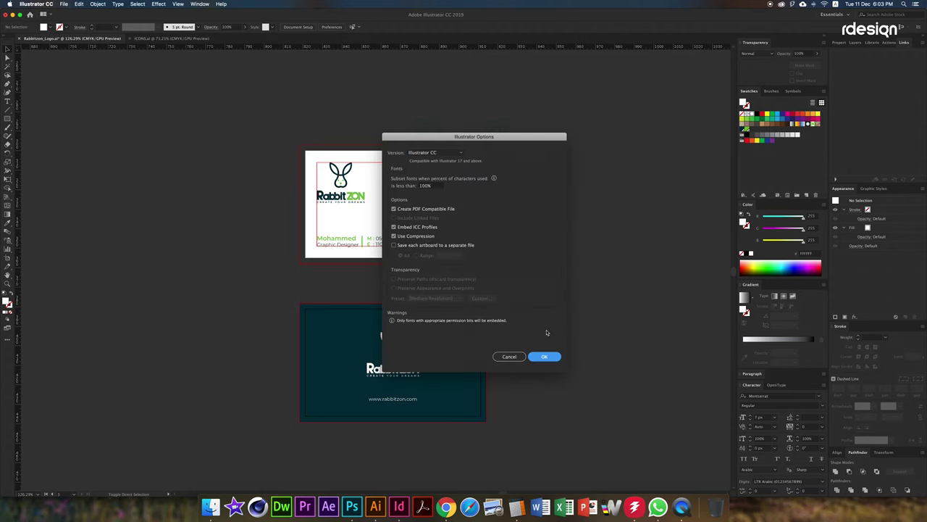
{"action": "key", "text": "Return"}
- Save a PDF copy of the card using the Press Quality preset
{"action": "key", "text": "super+shift+s"}
{"action": "left_click", "coordinate": [444, 301]}
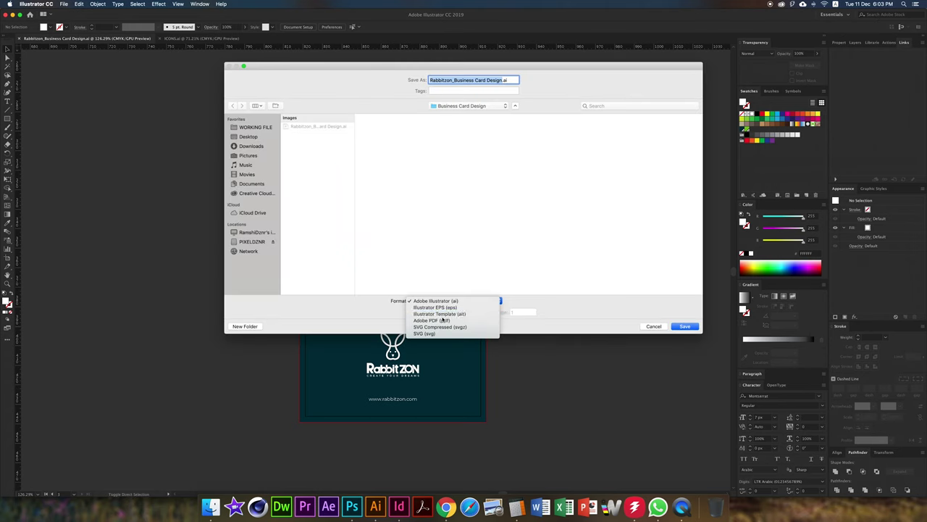
{"action": "left_click", "coordinate": [444, 304]}
{"action": "left_click", "coordinate": [444, 301]}
{"action": "left_click", "coordinate": [444, 295]}
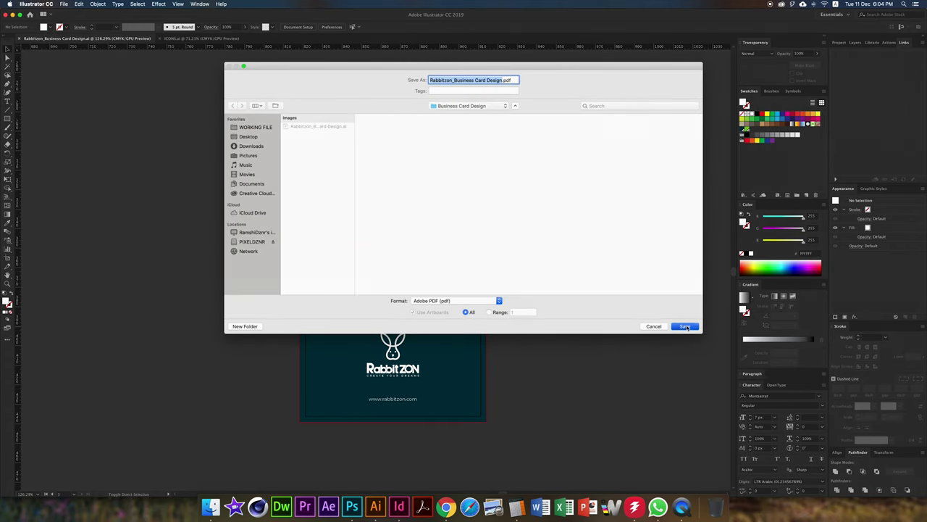
{"action": "left_click", "coordinate": [685, 326]}
{"action": "left_click", "coordinate": [463, 181]}
- Add all printer's marks, document bleed and a 3 mm mark offset, then save the PDF
{"action": "left_click", "coordinate": [466, 247]}
{"action": "left_click", "coordinate": [420, 221]}
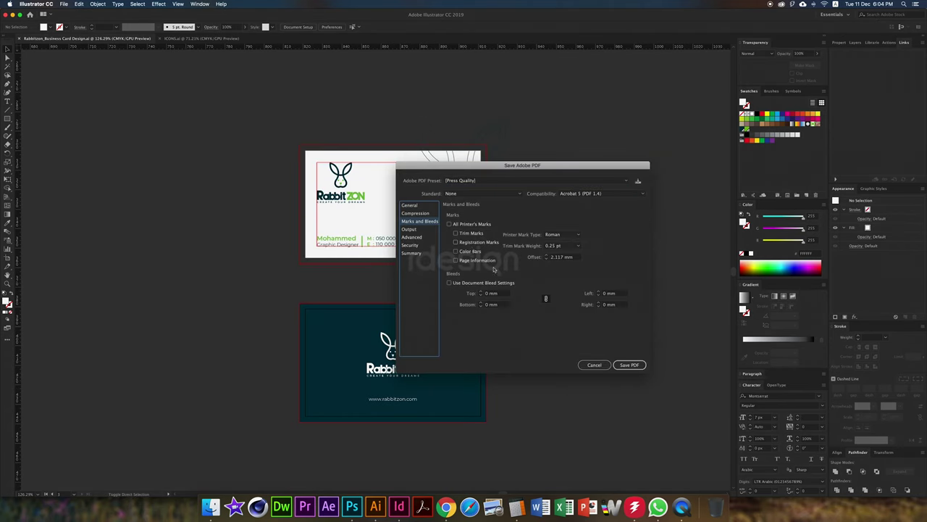
{"action": "left_click", "coordinate": [449, 224]}
{"action": "double_click", "coordinate": [558, 258]}
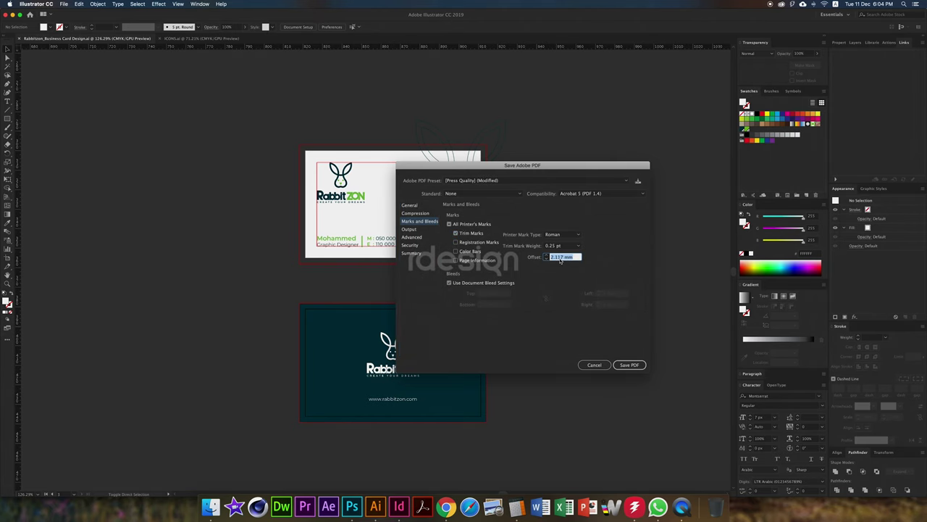
{"action": "type", "text": "3"}
{"action": "key", "text": "Tab"}
{"action": "key", "text": "Return"}
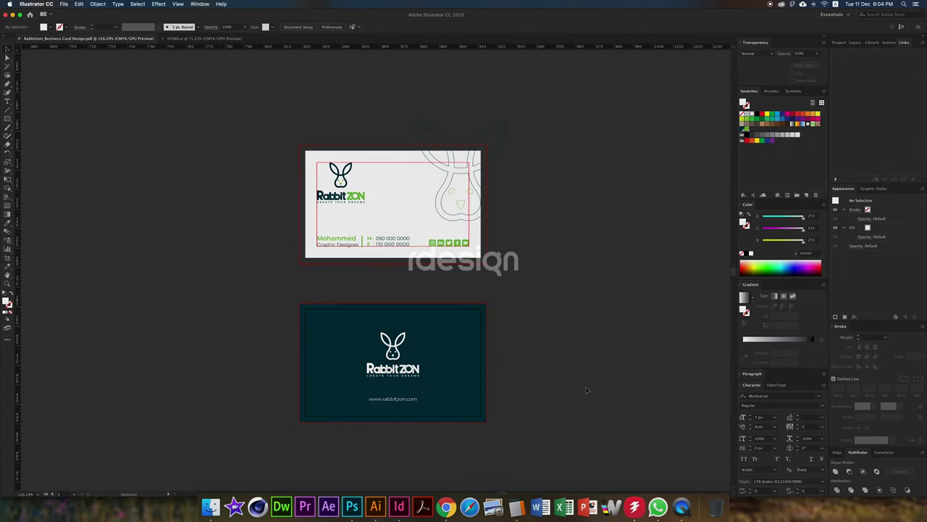
{"action": "left_click", "coordinate": [298, 27]}
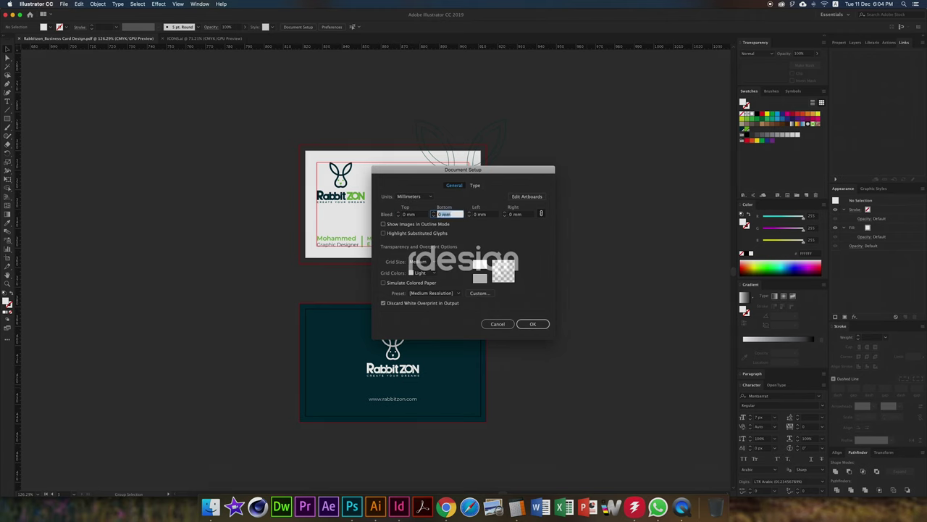
{"action": "key", "text": "Return"}
- Export the card artboards as JPEG images
{"action": "key", "text": "super+alt+e"}
{"action": "left_click", "coordinate": [432, 300]}
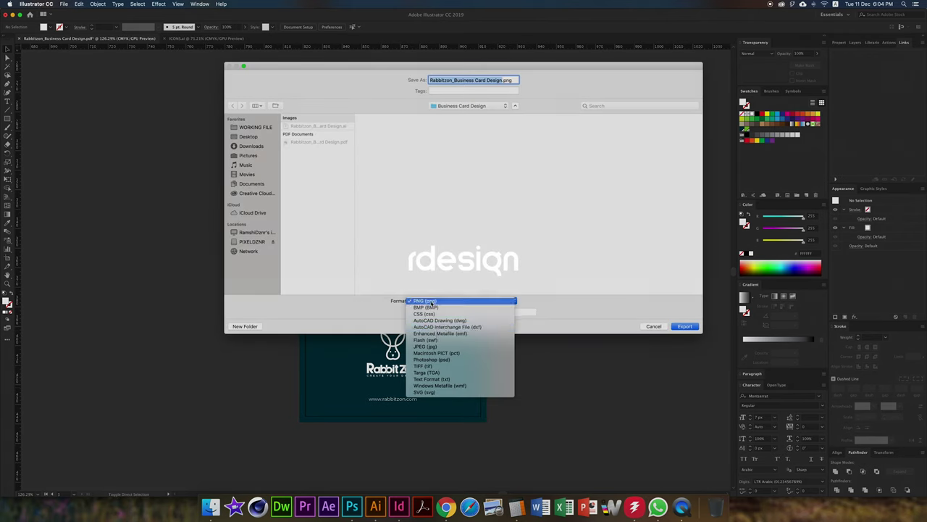
{"action": "left_click", "coordinate": [438, 347]}
{"action": "left_click", "coordinate": [685, 326]}
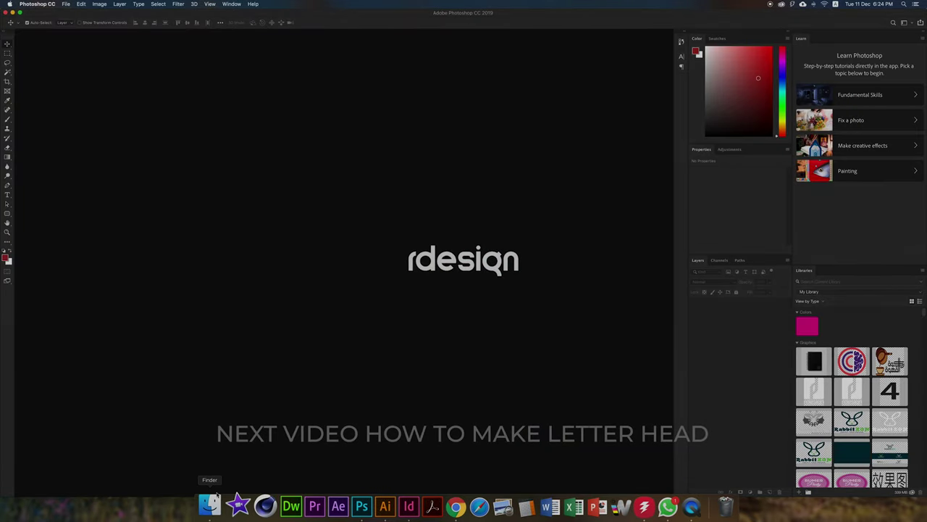
- Open the business card mockup PSD from the mockups folder in Photoshop
{"action": "left_click", "coordinate": [211, 506]}
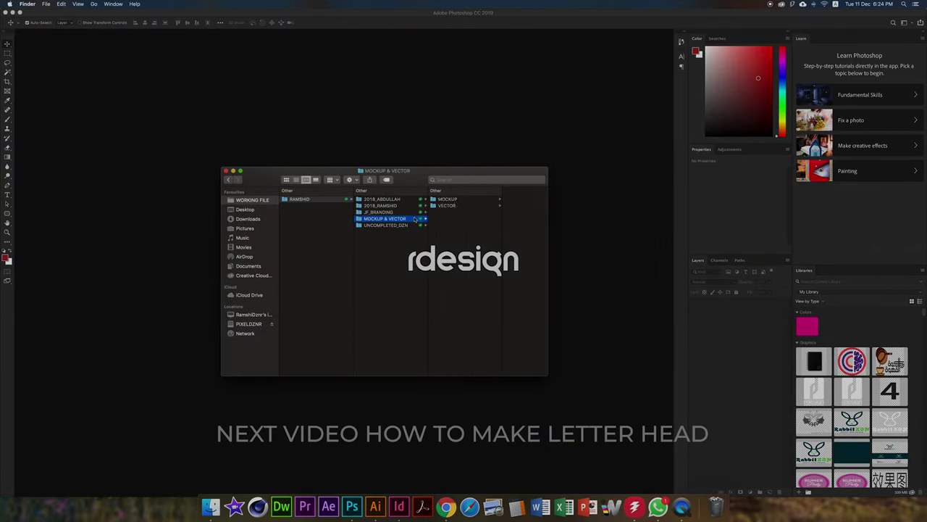
{"action": "key", "text": "Right"}
{"action": "key", "text": "Down"}
{"action": "key", "text": "Down"}
{"action": "key", "text": "Down"}
{"action": "key", "text": "Right"}
{"action": "key", "text": "Down"}
{"action": "key", "text": "Right"}
{"action": "key", "text": "Right"}
{"action": "key", "text": "Down"}
{"action": "key", "text": "Down"}
{"action": "key", "text": "Down"}
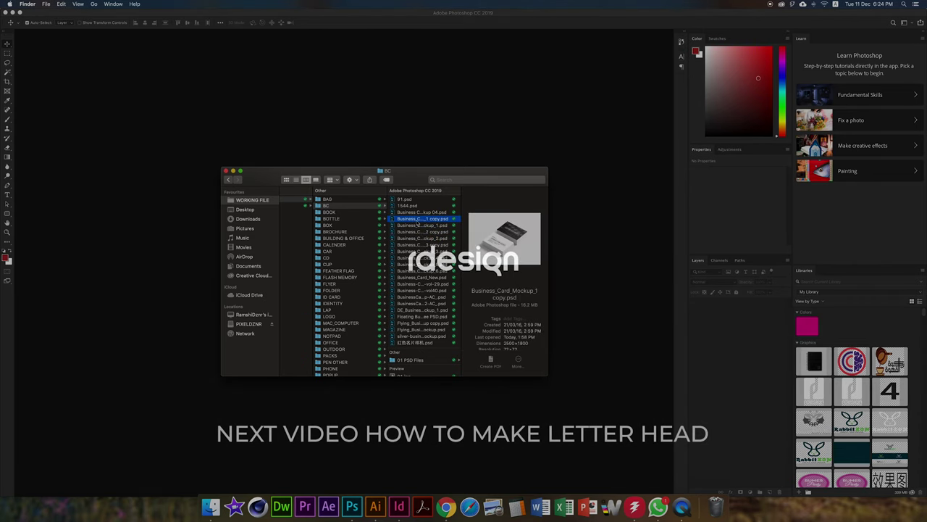
{"action": "key", "text": "super+o"}
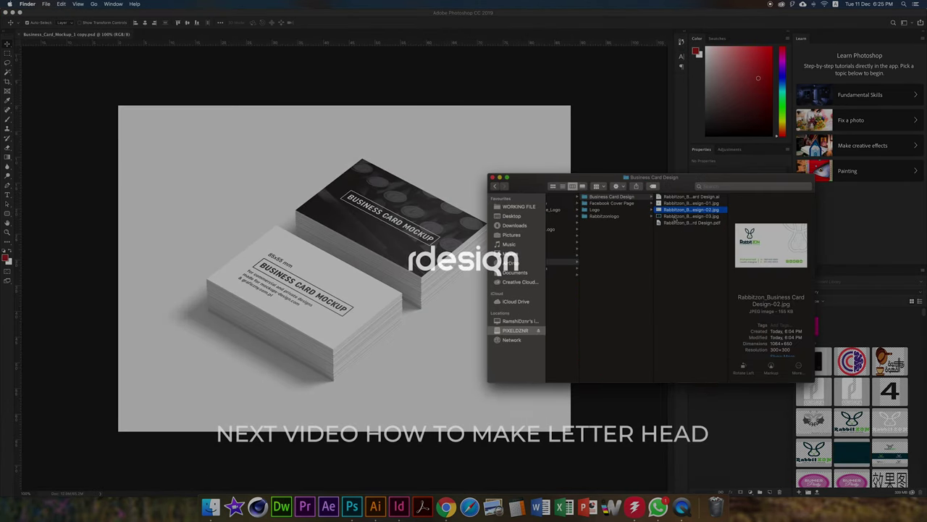
- Place the exported front and back JPEG designs into the card smart objects and save them
{"action": "double_click", "coordinate": [706, 305]}
{"action": "left_click_drag", "start_coordinate": [696, 208], "coordinate": [345, 268]}
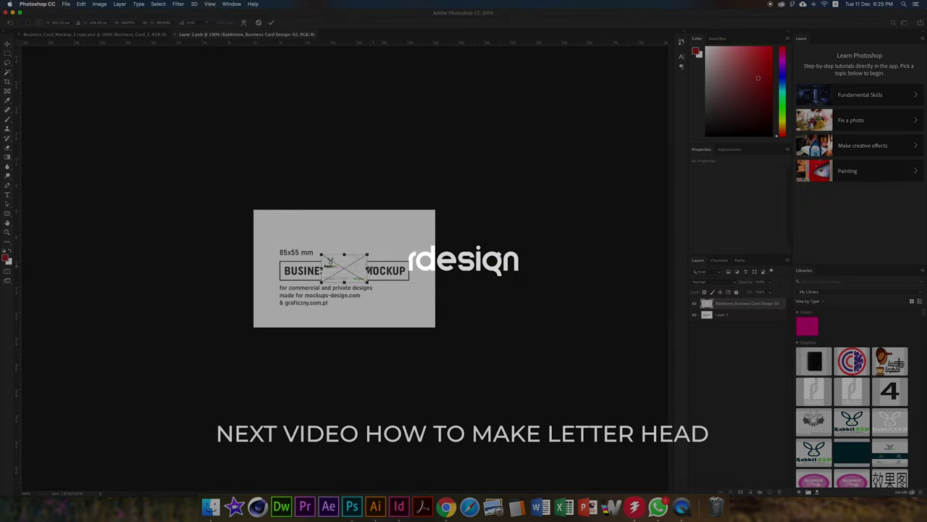
{"action": "key", "text": "super+w"}
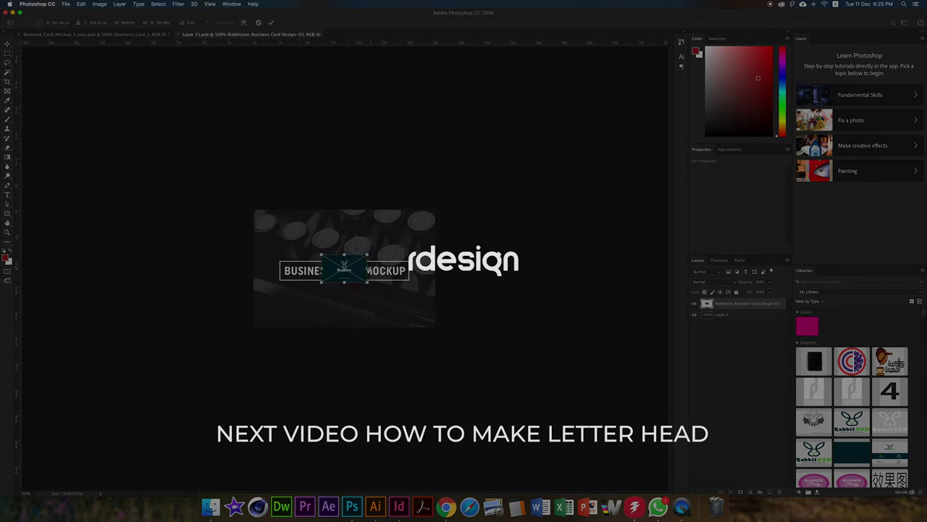
{"action": "key", "text": "super+w"}
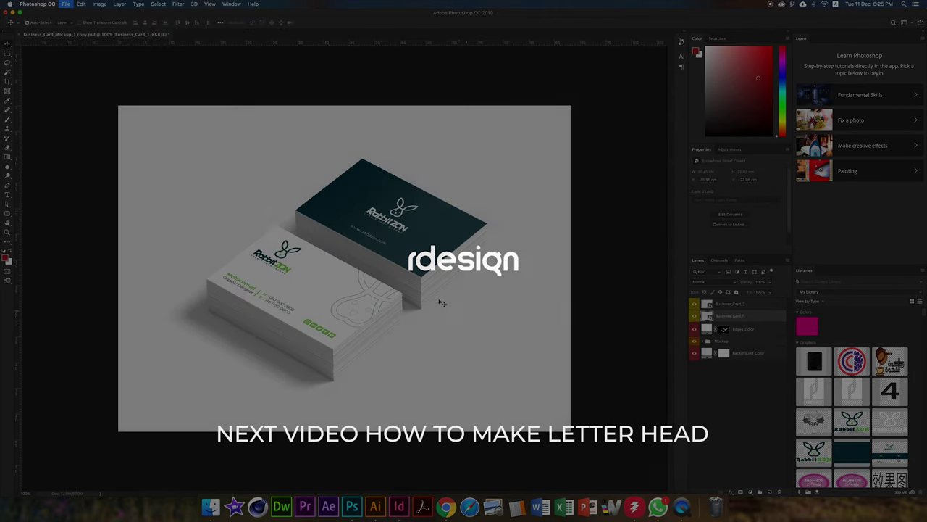
- Set the mockup's Background_Color layer to green
{"action": "double_click", "coordinate": [708, 353]}
{"action": "key", "text": "super+v"}
{"action": "key", "text": "Return"}
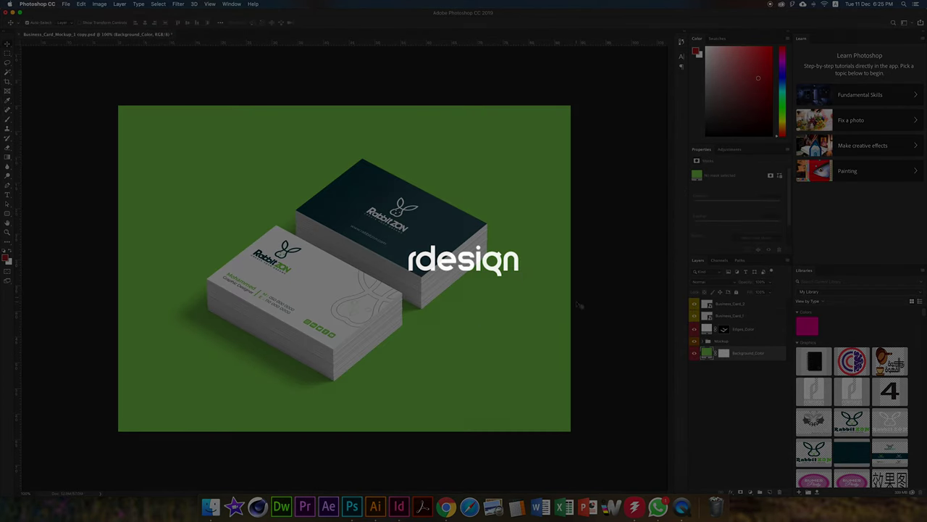